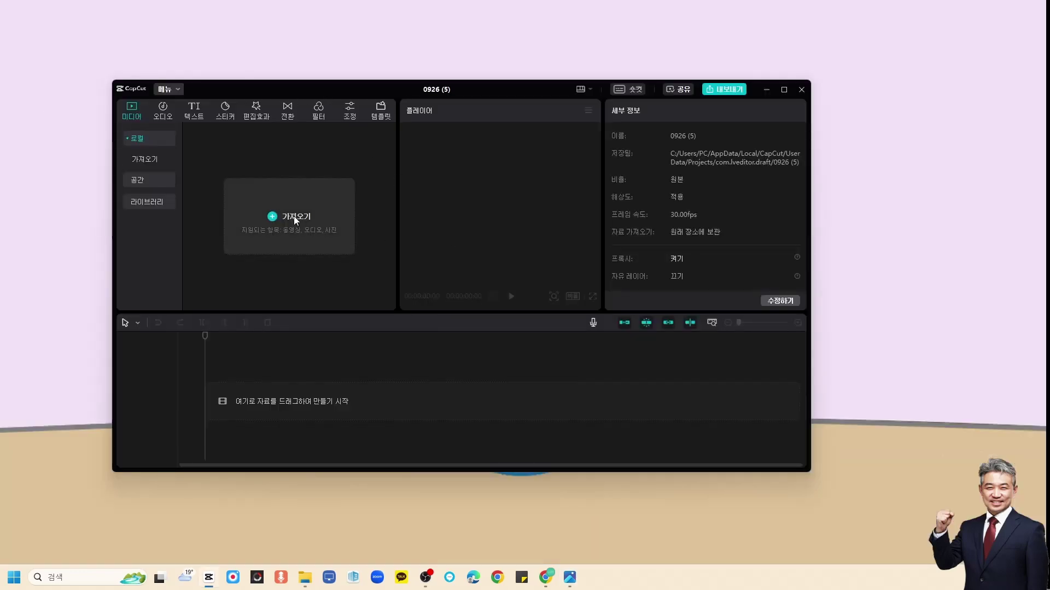
# Import the image 하늘바탕 (2).jpg and place it at the start of the timeline's main track
pyautogui.click(284, 220)
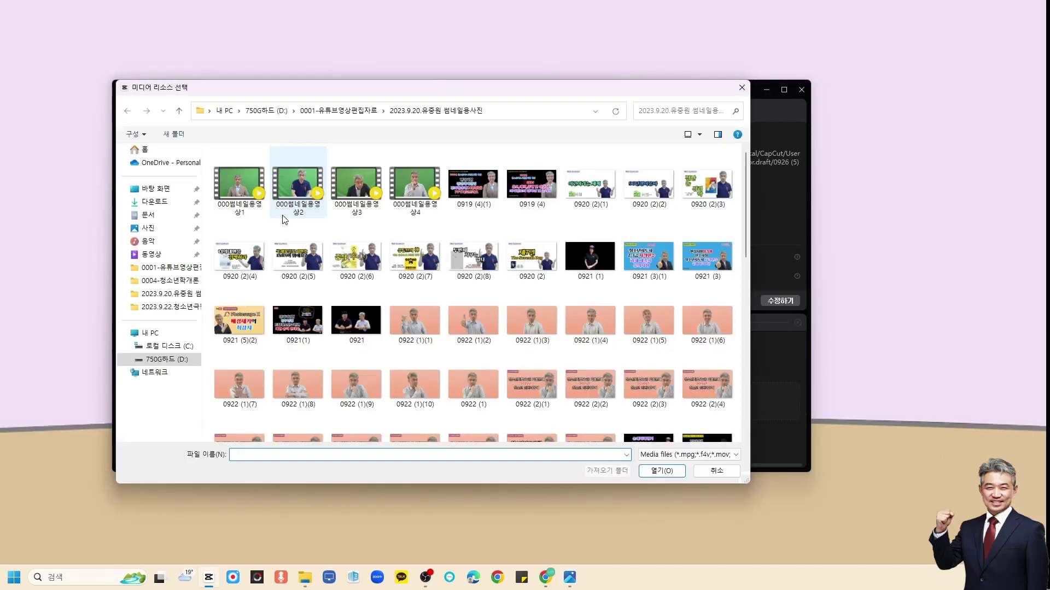
pyautogui.scroll(-10, 284, 220)
pyautogui.click(707, 230)
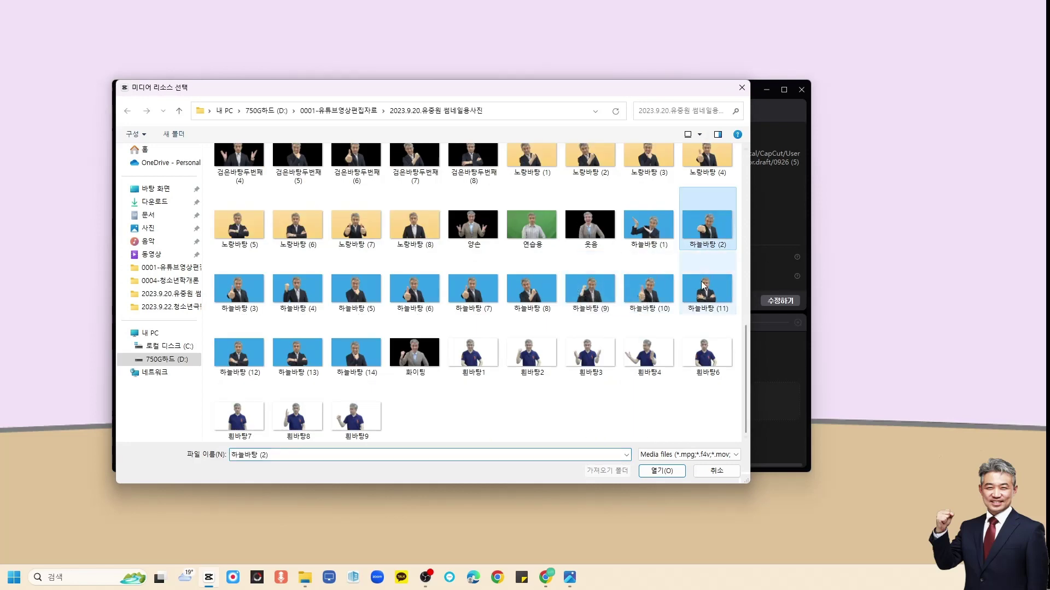
pyautogui.click(662, 470)
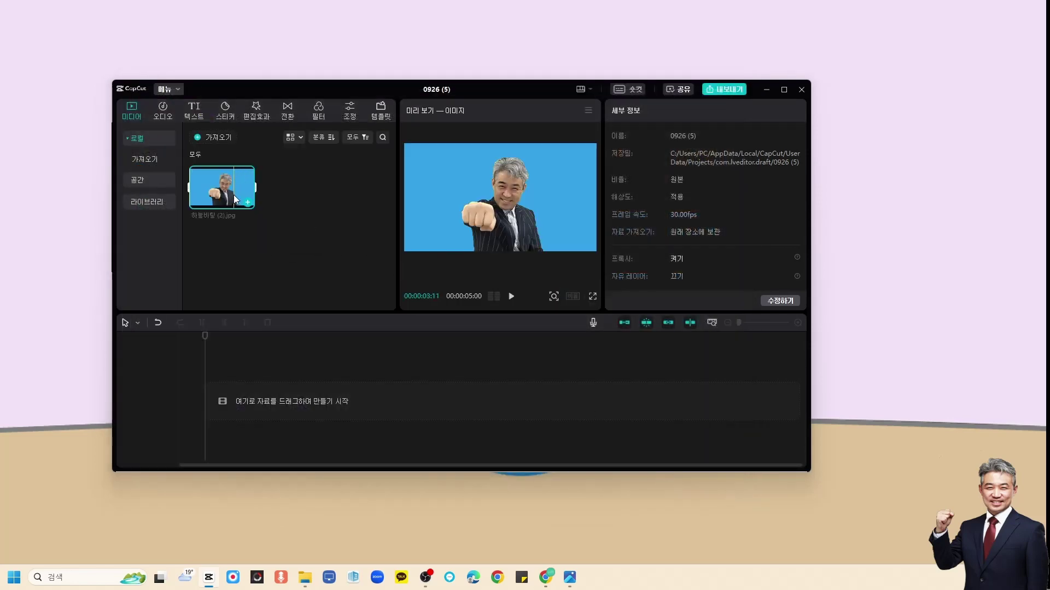
pyautogui.moveTo(234, 194); pyautogui.dragTo(209, 406)
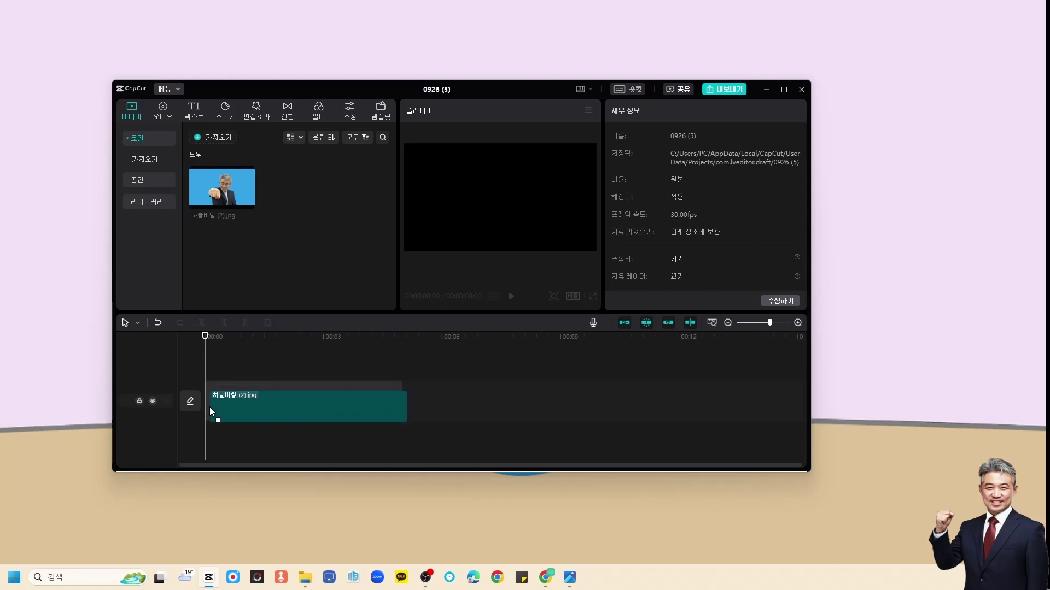
# Switch to the photo viewer to examine the finished reference thumbnail 0926 (4)(1).jpg, and return to the CapCut project
pyautogui.click(569, 579)
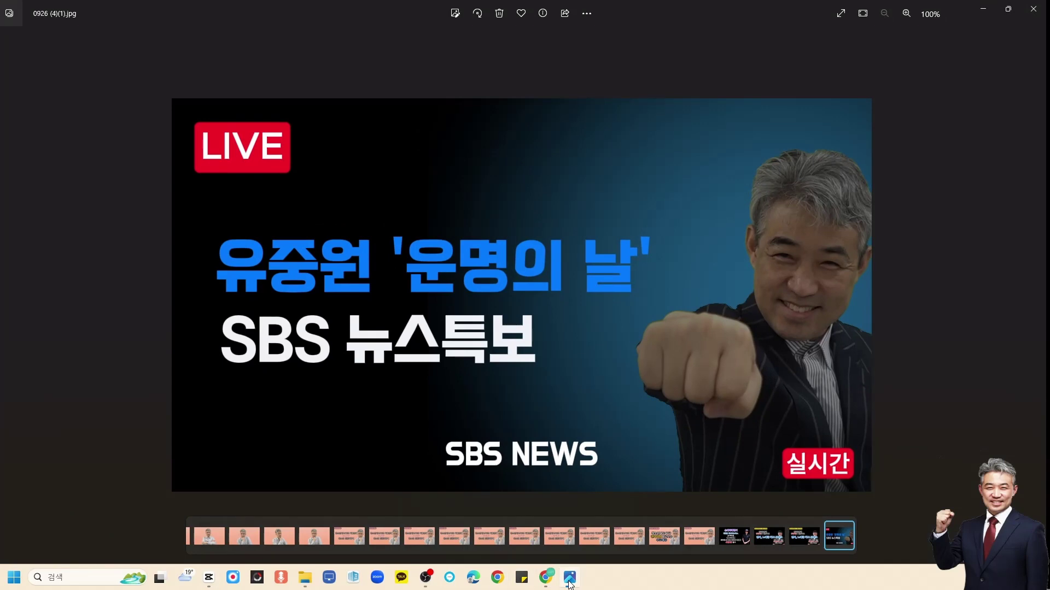
pyautogui.click(569, 579)
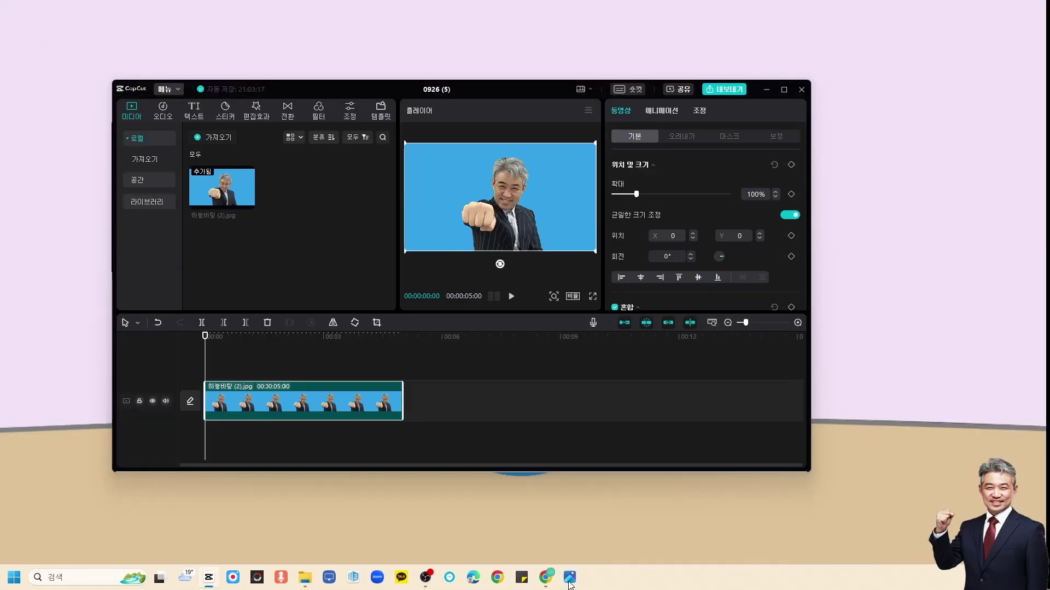
# Add a default text clip above the image at the timeline start and trim the image clip to 3 seconds
pyautogui.click(191, 116)
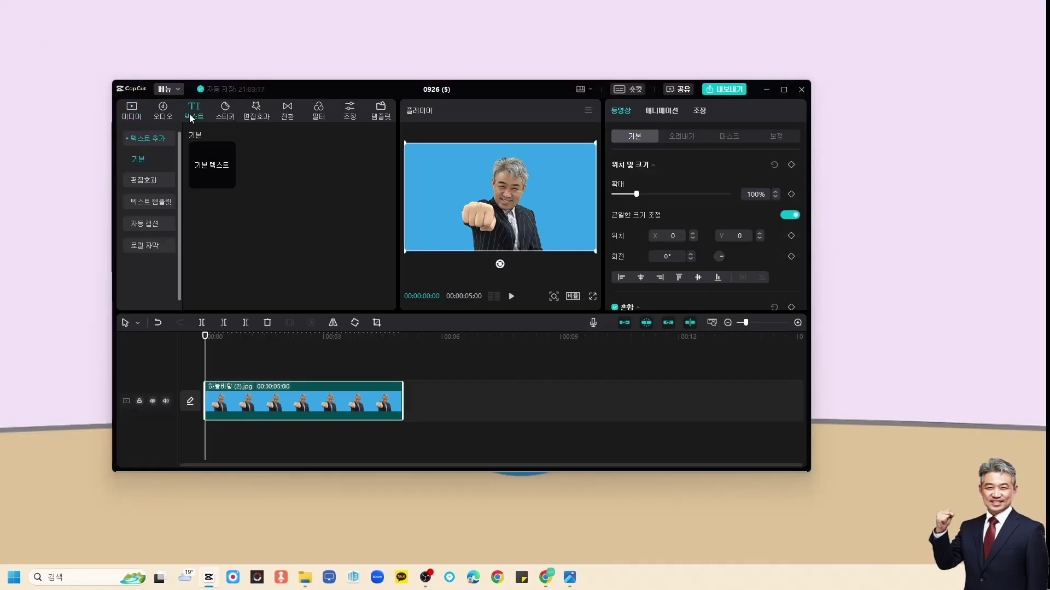
pyautogui.moveTo(212, 164); pyautogui.dragTo(204, 374)
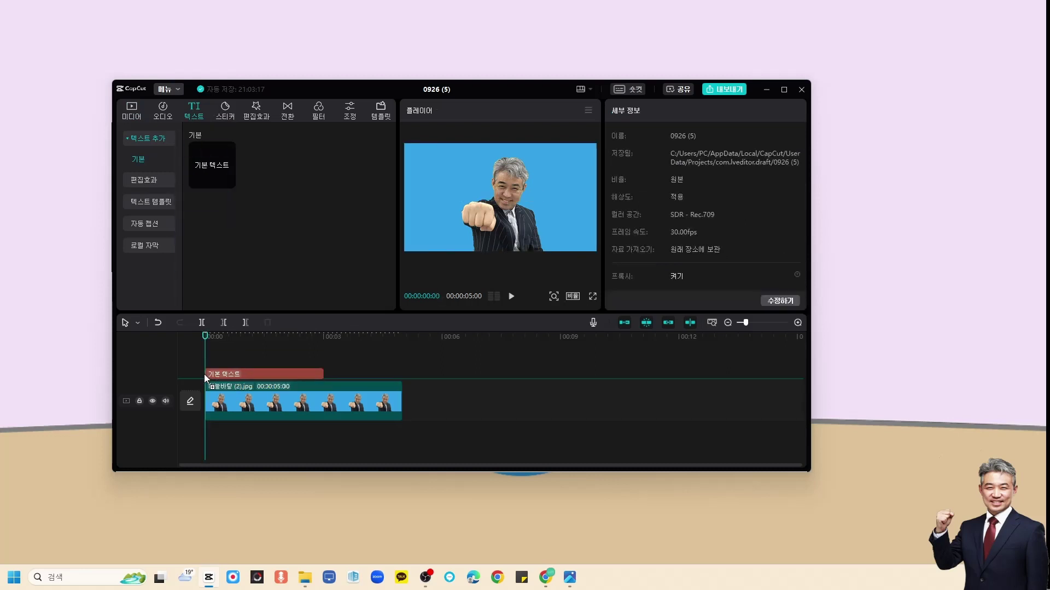
pyautogui.moveTo(401, 402); pyautogui.dragTo(324, 402)
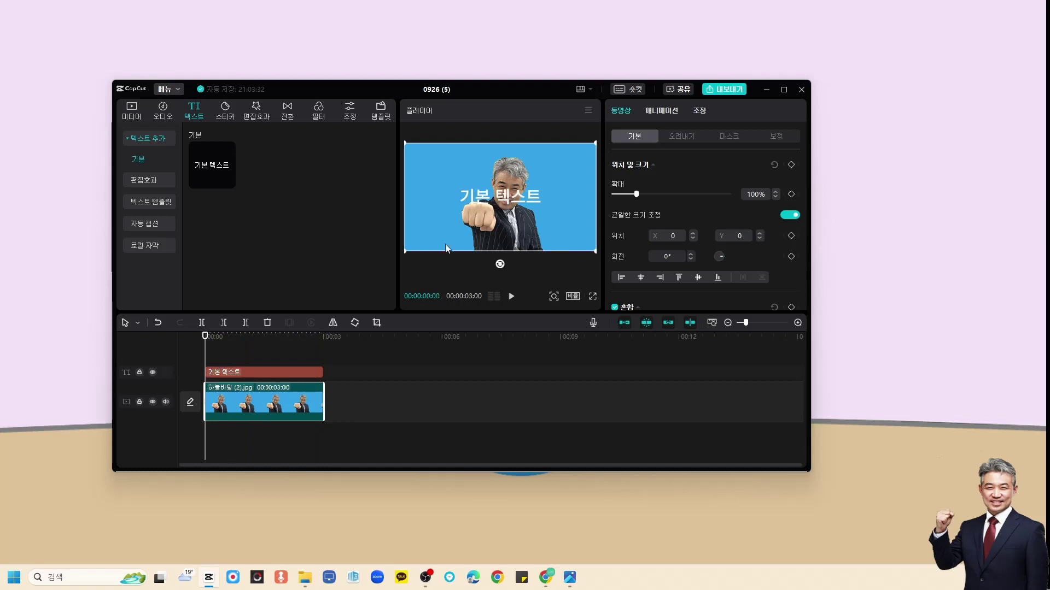
# Replace the default text's content with "LIVE"
pyautogui.click(520, 192)
pyautogui.moveTo(671, 164); pyautogui.dragTo(545, 170)
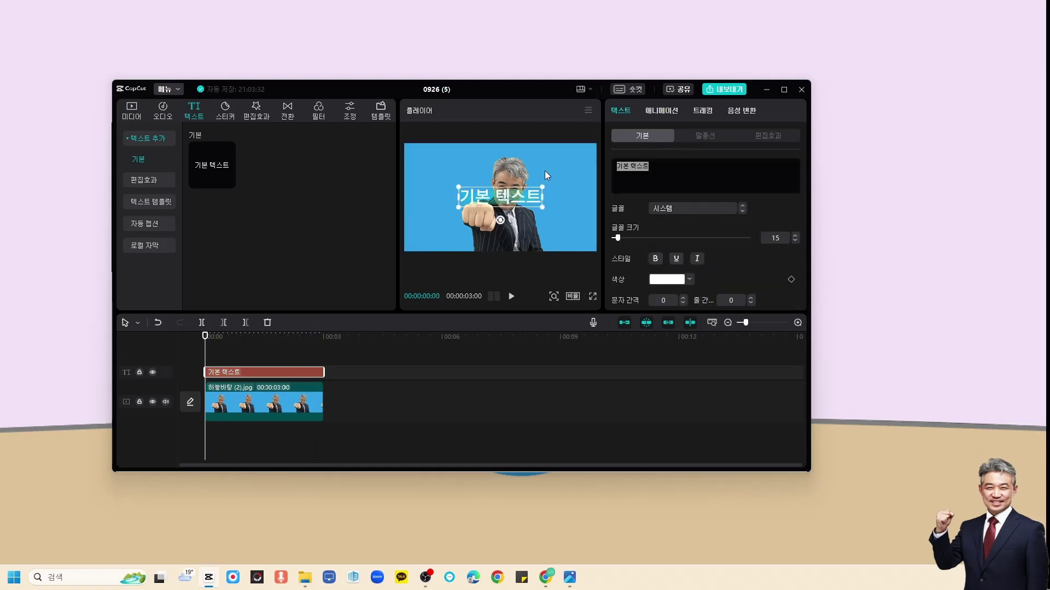
pyautogui.write('ㄴIVE')
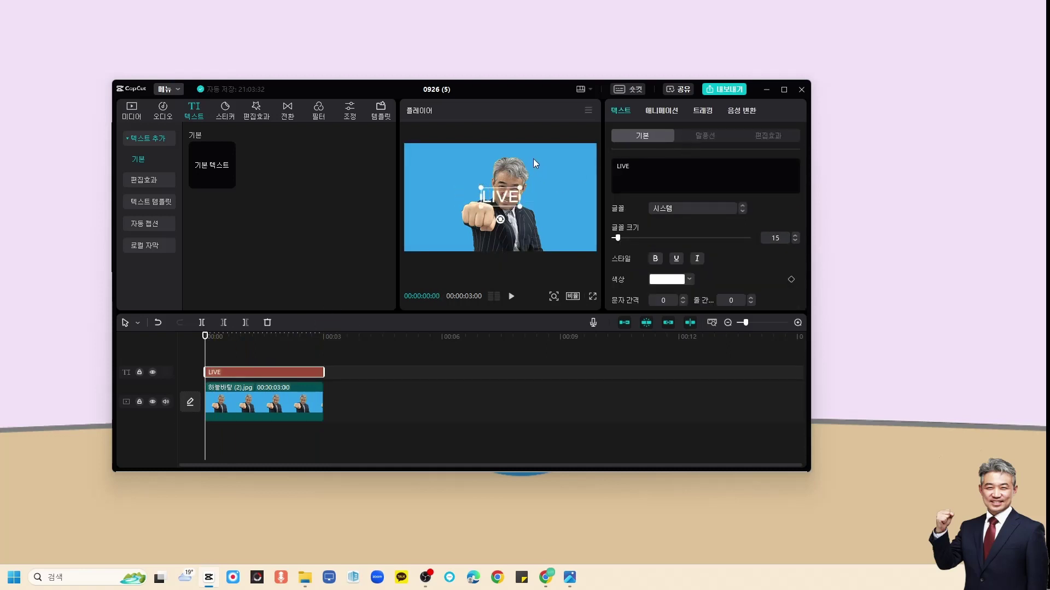
# Apply the preset style with white letters on a dark red background to the LIVE text
pyautogui.scroll(-5, 702, 217)
pyautogui.scroll(4, 710, 238)
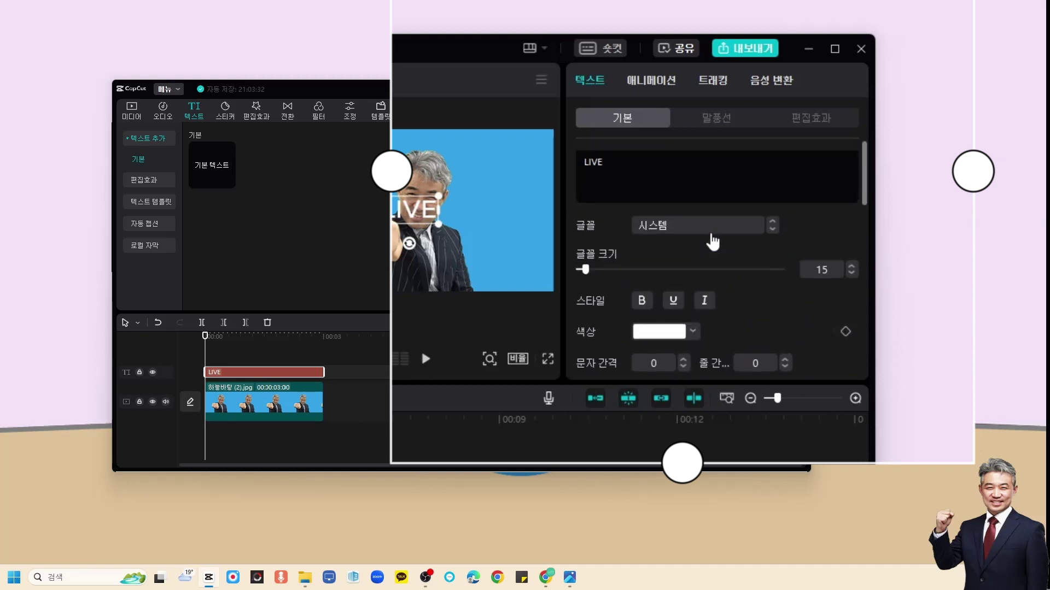
pyautogui.scroll(-4, 711, 239)
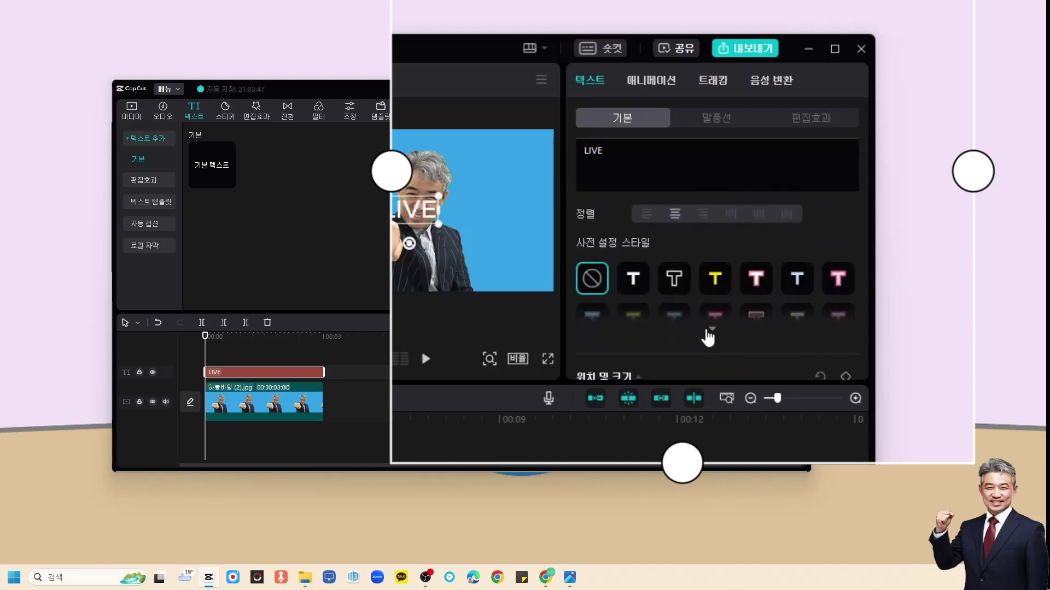
pyautogui.click(712, 328)
pyautogui.click(715, 361)
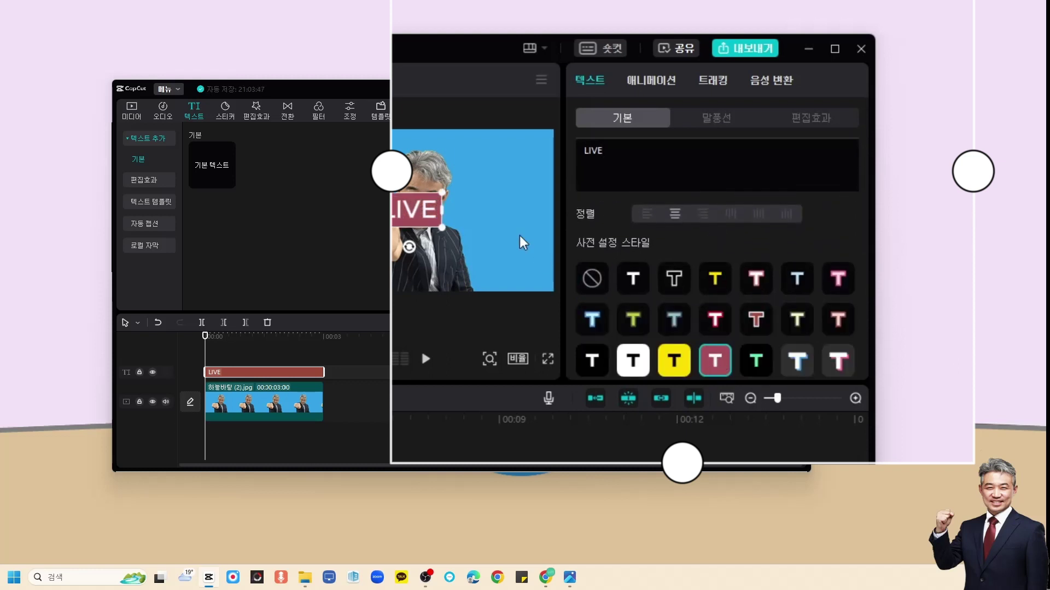
# Set the LIVE text's background colour to bright red and its rounded-rectangle value to 50%
pyautogui.scroll(-6, 654, 246)
pyautogui.scroll(-5, 653, 246)
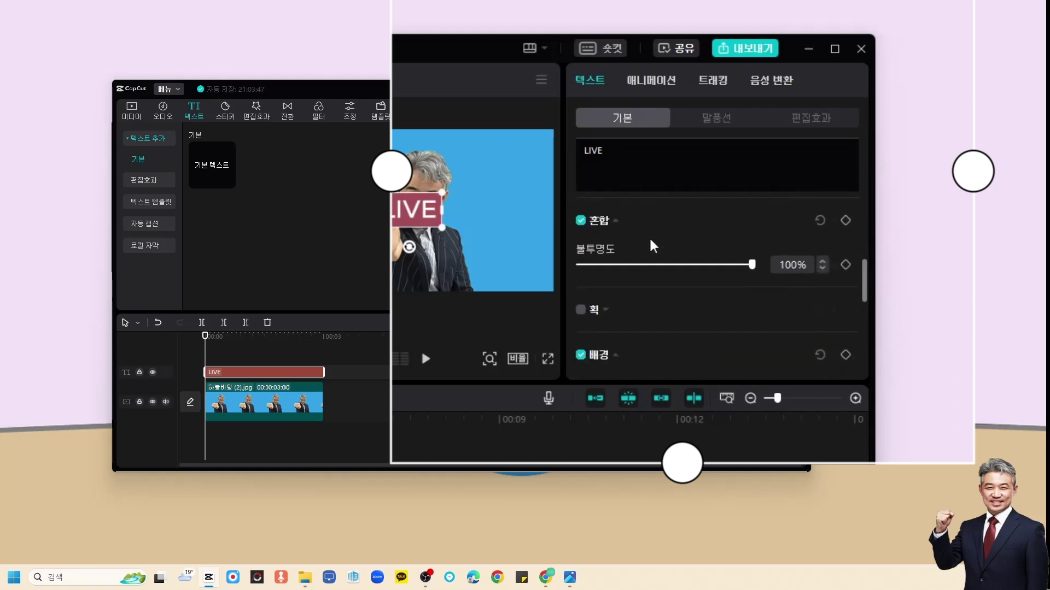
pyautogui.click(651, 305)
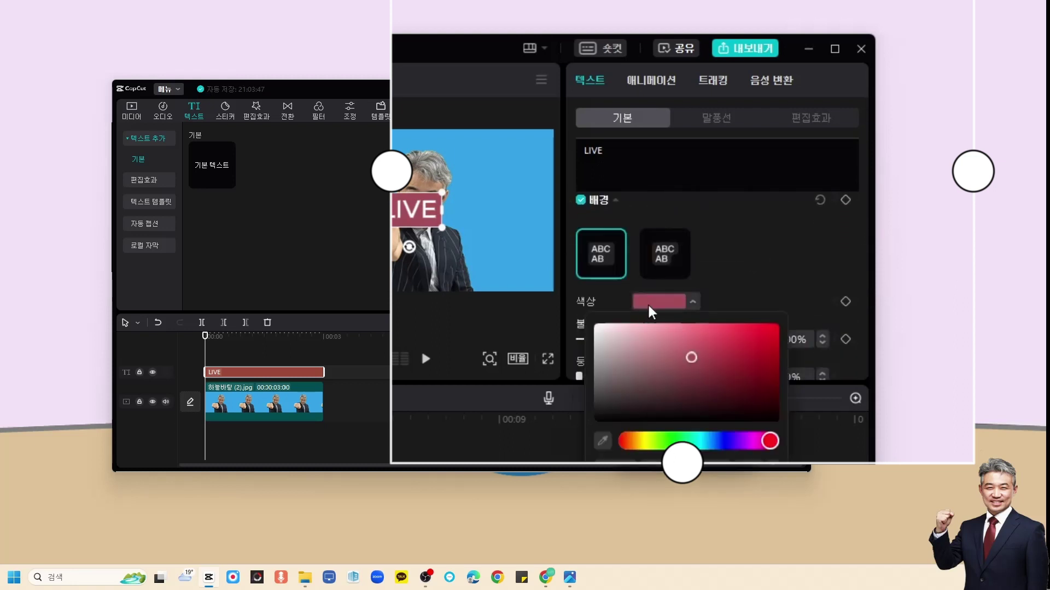
pyautogui.click(776, 327)
pyautogui.click(731, 312)
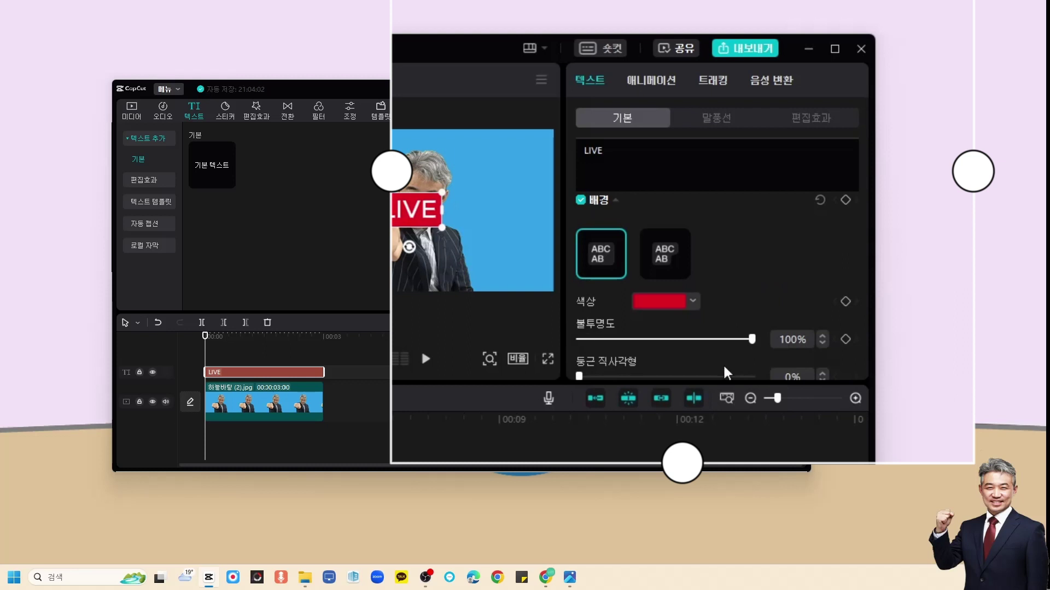
pyautogui.scroll(-2, 696, 356)
pyautogui.moveTo(578, 319); pyautogui.dragTo(665, 326)
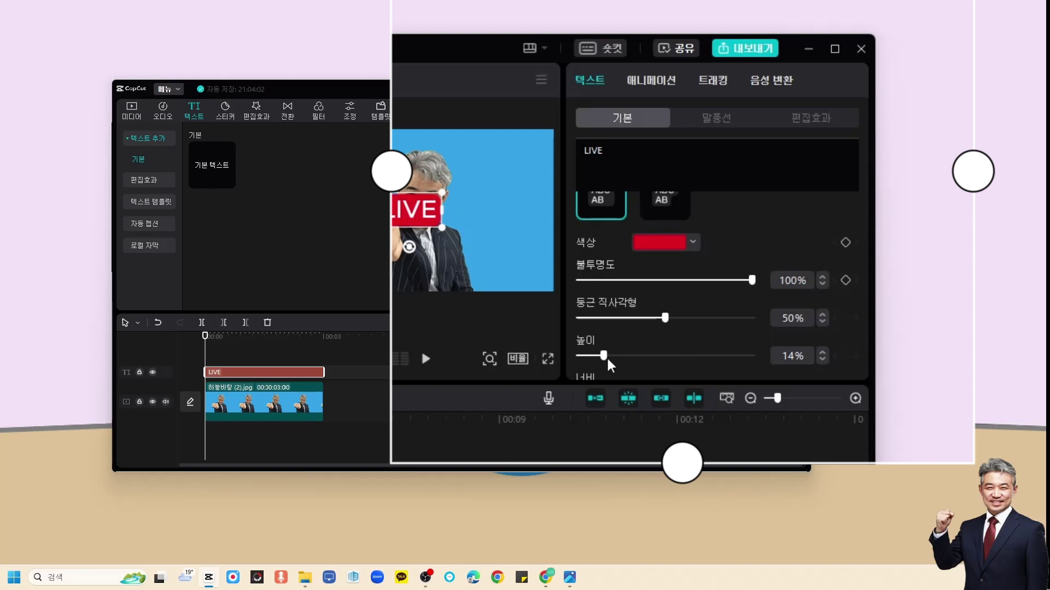
# Shrink the LIVE label to about half its size and move it to the frame's upper-left corner
pyautogui.moveTo(442, 228); pyautogui.dragTo(411, 213)
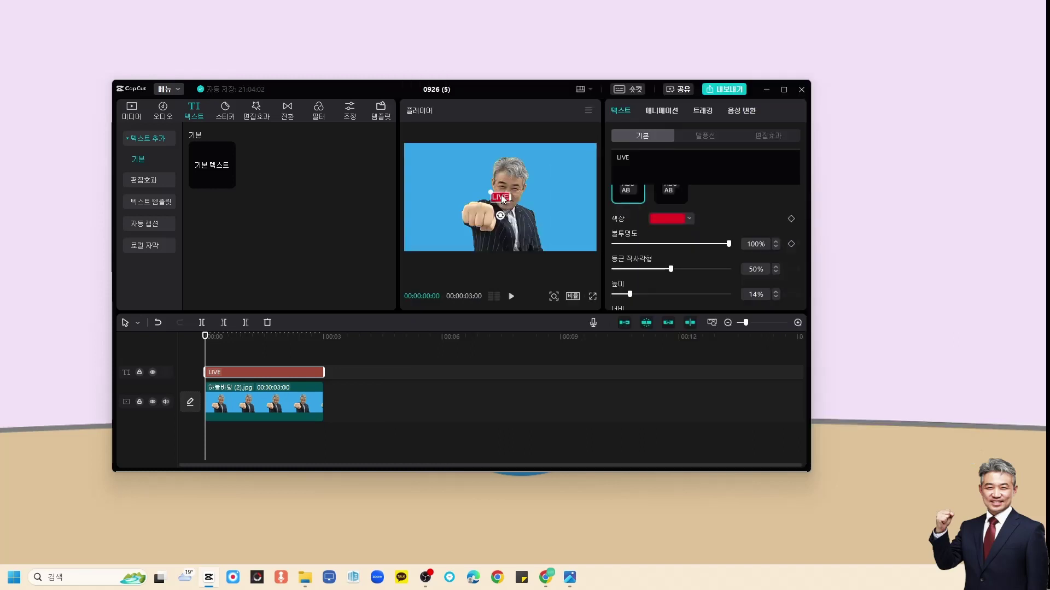
pyautogui.moveTo(501, 199); pyautogui.dragTo(421, 150)
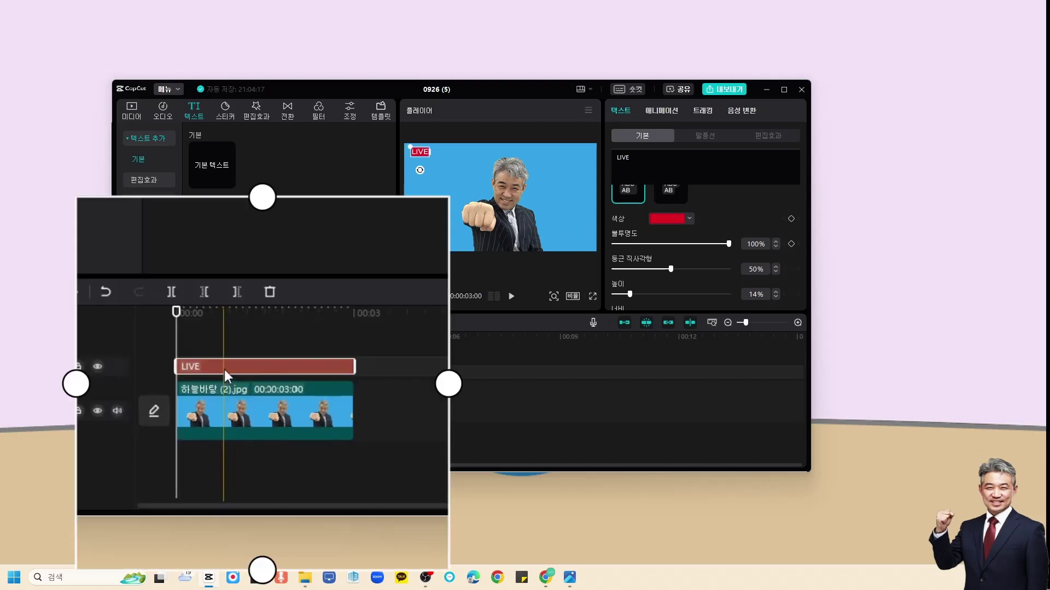
# Duplicate the LIVE label onto its own track and place the copy in the frame's lower-right corner
pyautogui.hotkey('ctrl', 'c')
pyautogui.hotkey('ctrl', 'v')
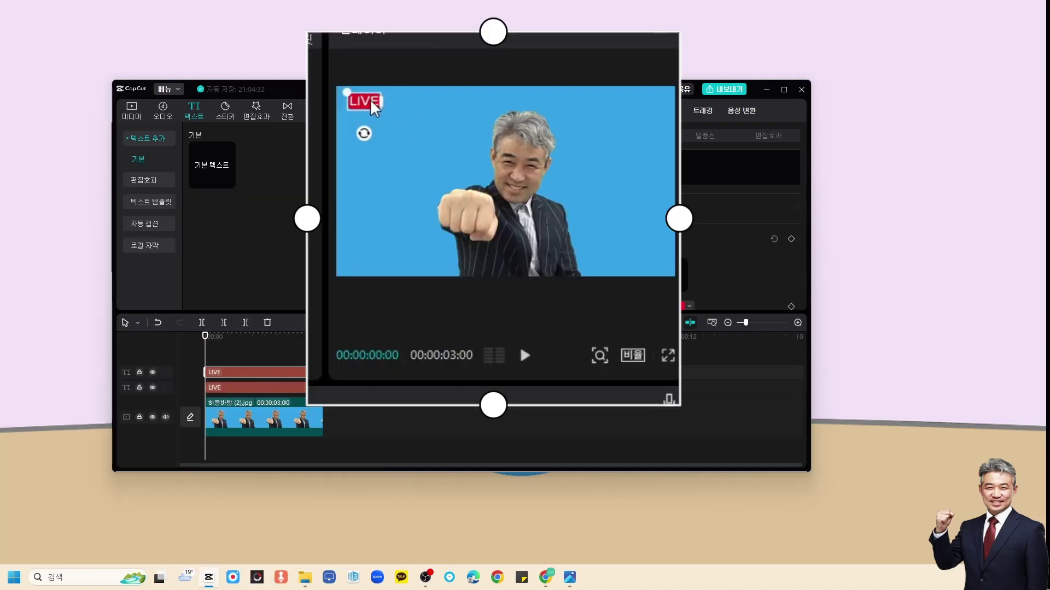
pyautogui.moveTo(377, 109); pyautogui.dragTo(665, 271)
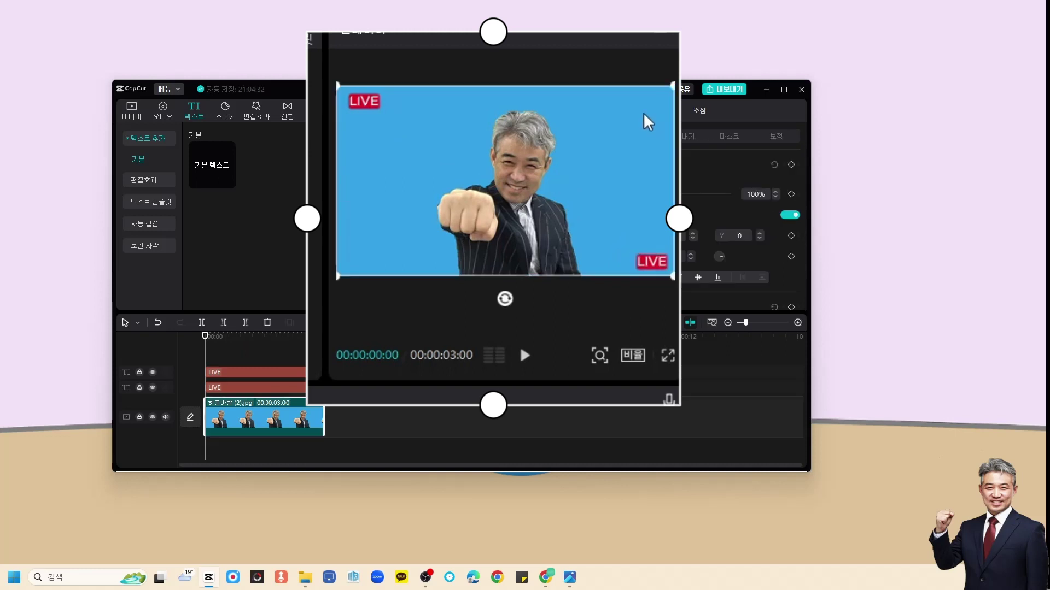
# Change the lower-right label's text to "실시간" and fine-tune its placement in the frame corner
pyautogui.click(654, 175)
pyautogui.hotkey('ctrl', 'a')
pyautogui.write('실시간')
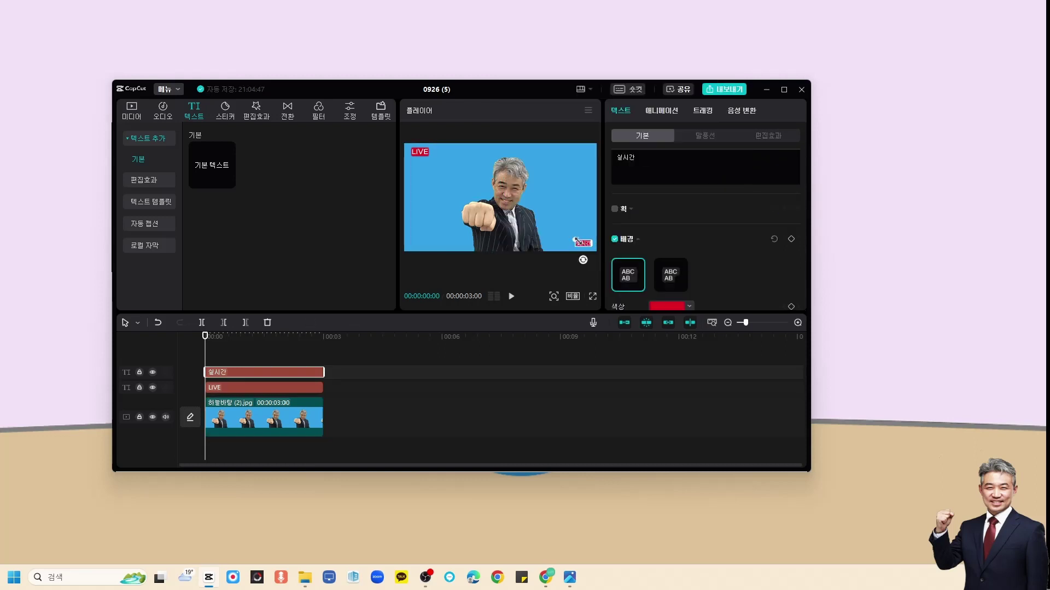
pyautogui.moveTo(594, 243); pyautogui.dragTo(598, 246)
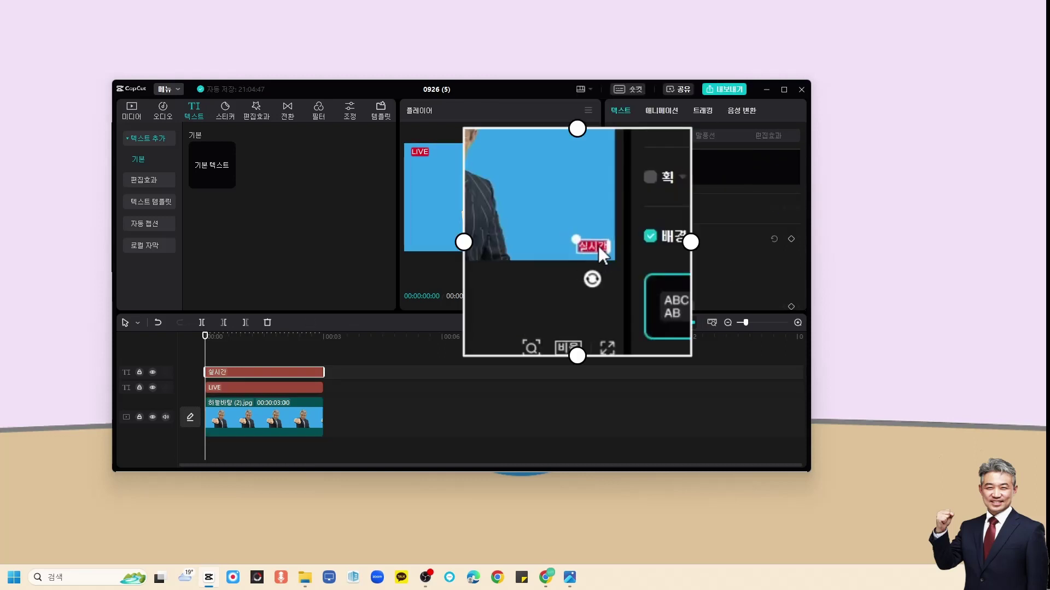
pyautogui.click(563, 296)
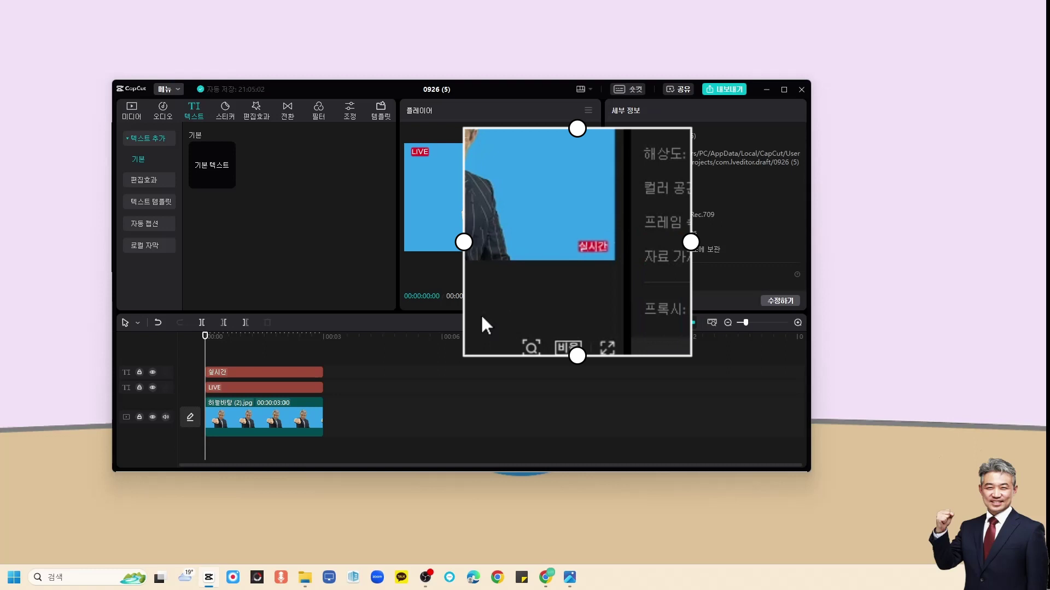
pyautogui.press('Escape')
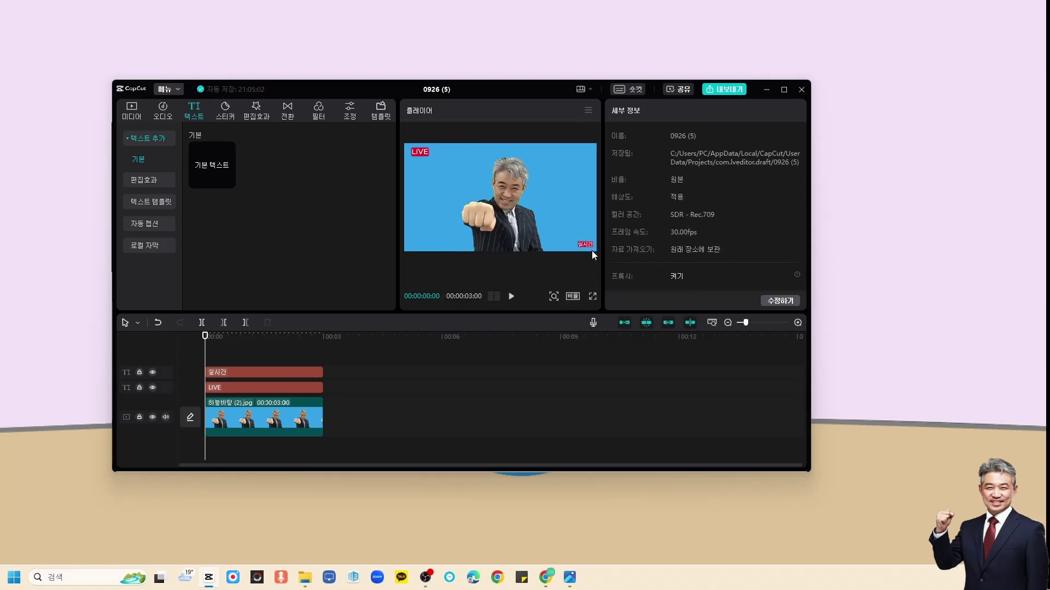
# Shift the photo toward the frame's right side to about X 1315 and compare the layout with the reference thumbnail
pyautogui.click(512, 203)
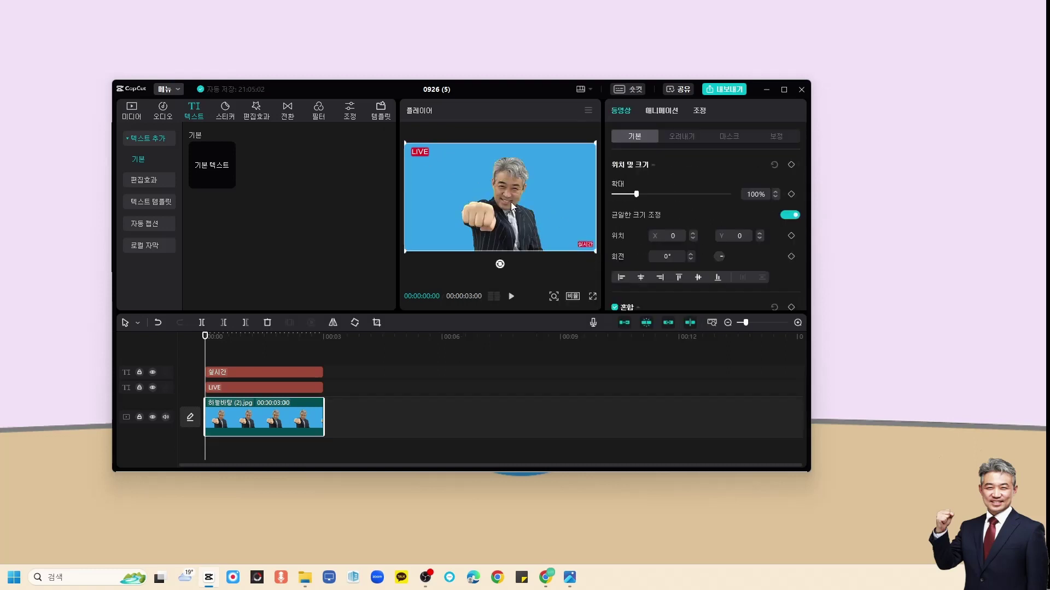
pyautogui.moveTo(505, 200); pyautogui.dragTo(572, 198)
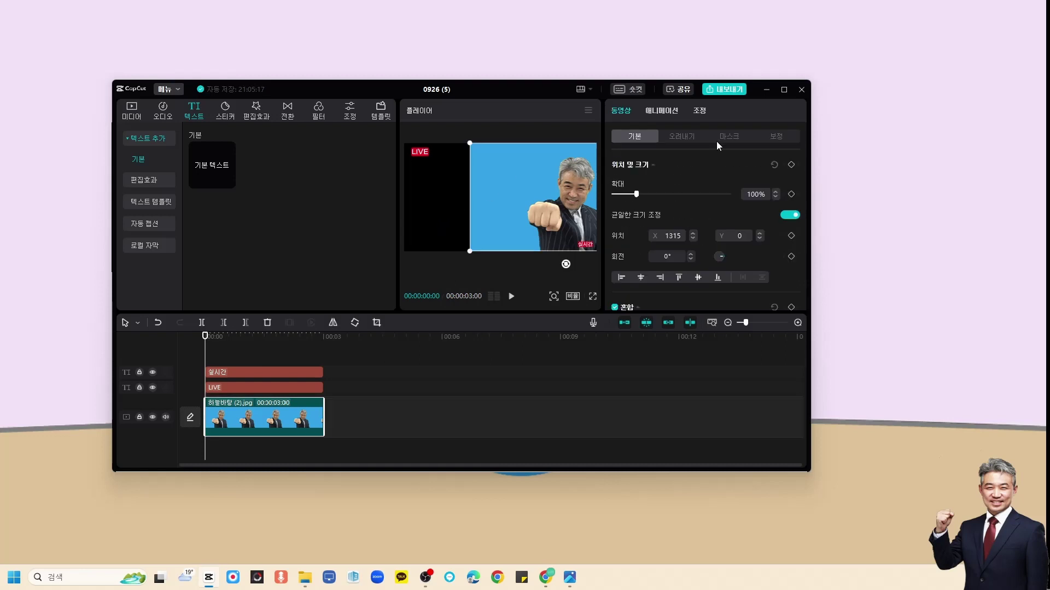
pyautogui.hotkey('alt', 'Tab')
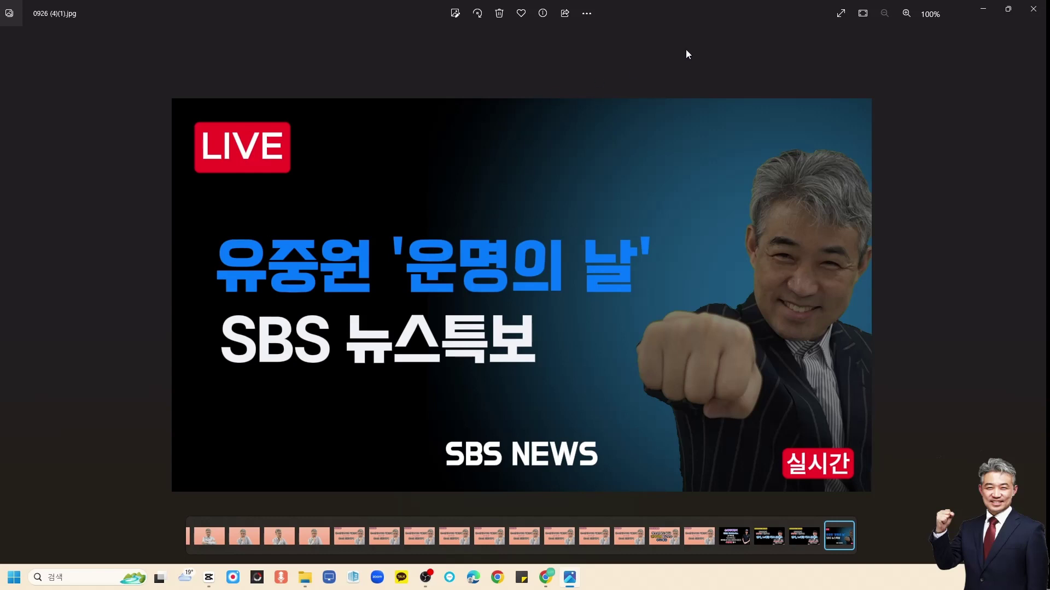
pyautogui.click(991, 8)
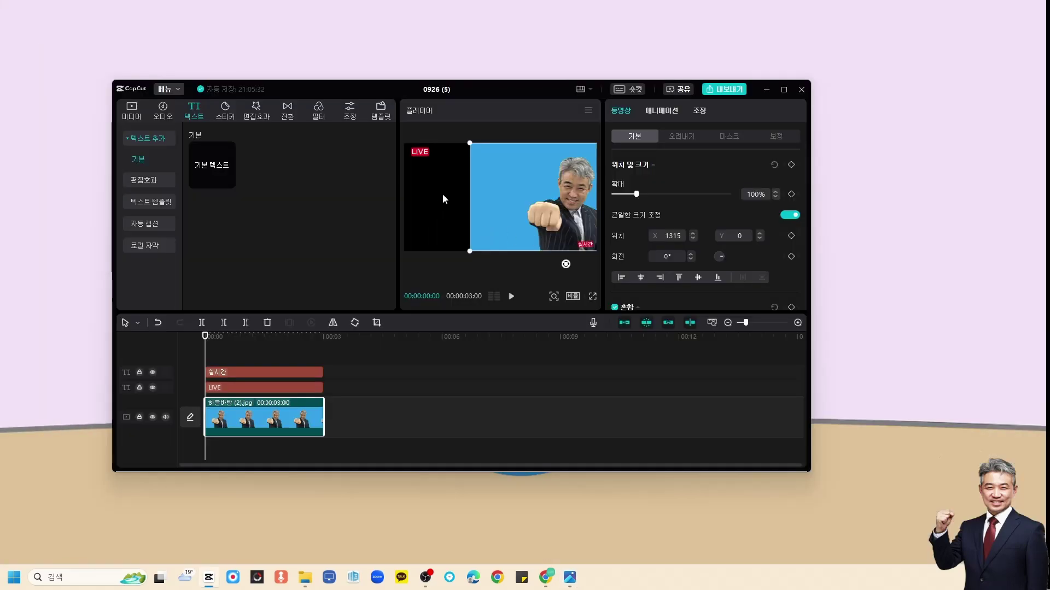
# Try the split, film strip, rectangle, heart and star masks on the photo, and apply the circle mask
pyautogui.click(734, 136)
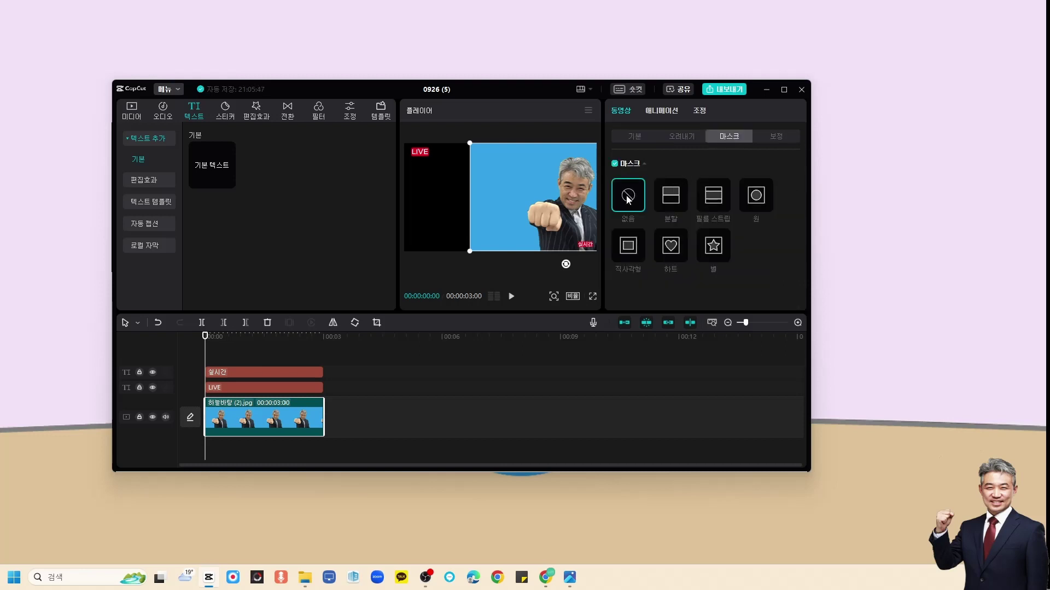
pyautogui.click(670, 202)
pyautogui.click(719, 204)
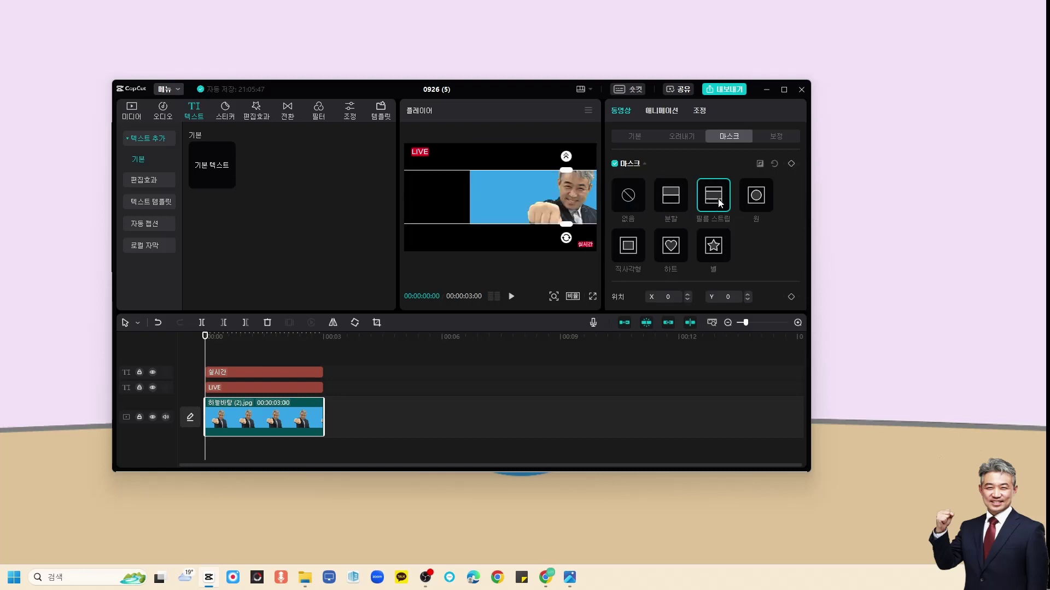
pyautogui.click(765, 198)
pyautogui.click(635, 253)
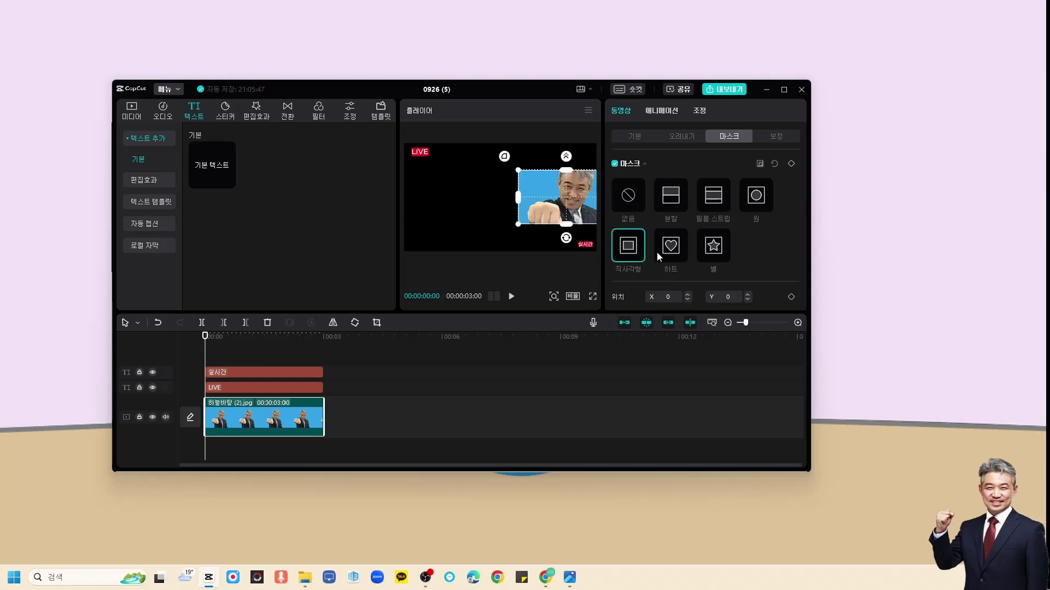
pyautogui.click(677, 249)
pyautogui.click(716, 250)
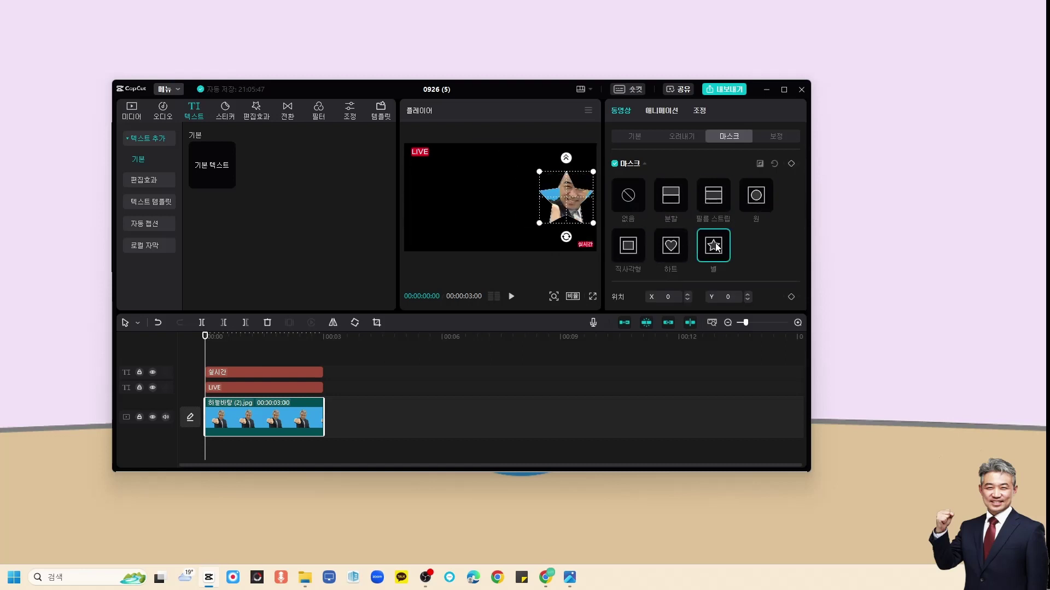
pyautogui.click(761, 202)
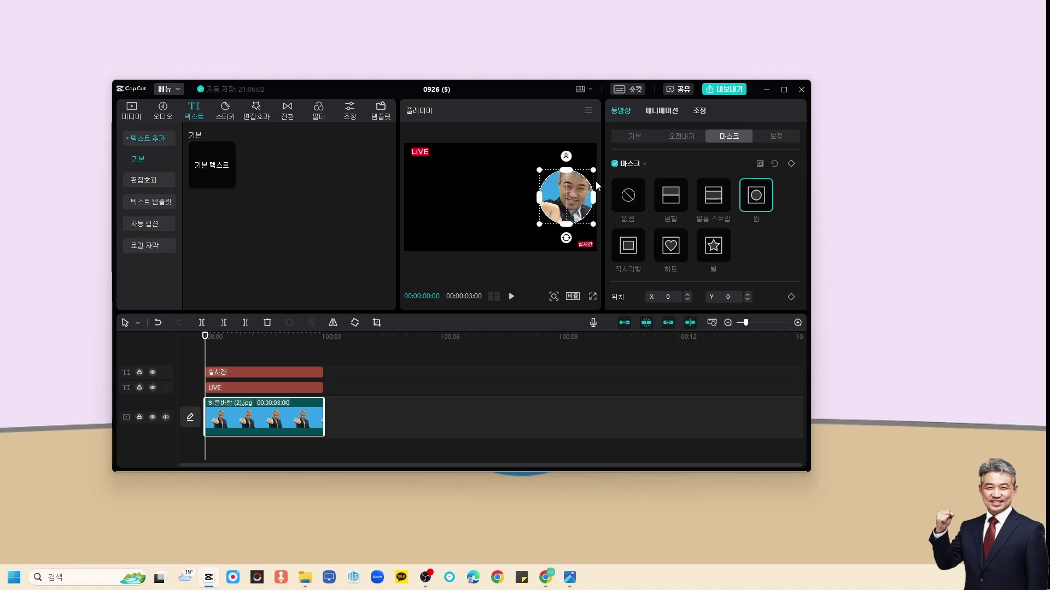
# Move the circle mask onto the man's face at about X 23, Y -2, feather its edge widely, and compare with the reference thumbnail
pyautogui.moveTo(552, 190)
pyautogui.mouseDown()
pyautogui.moveTo(454, 196)
pyautogui.moveTo(572, 192)
pyautogui.mouseUp()
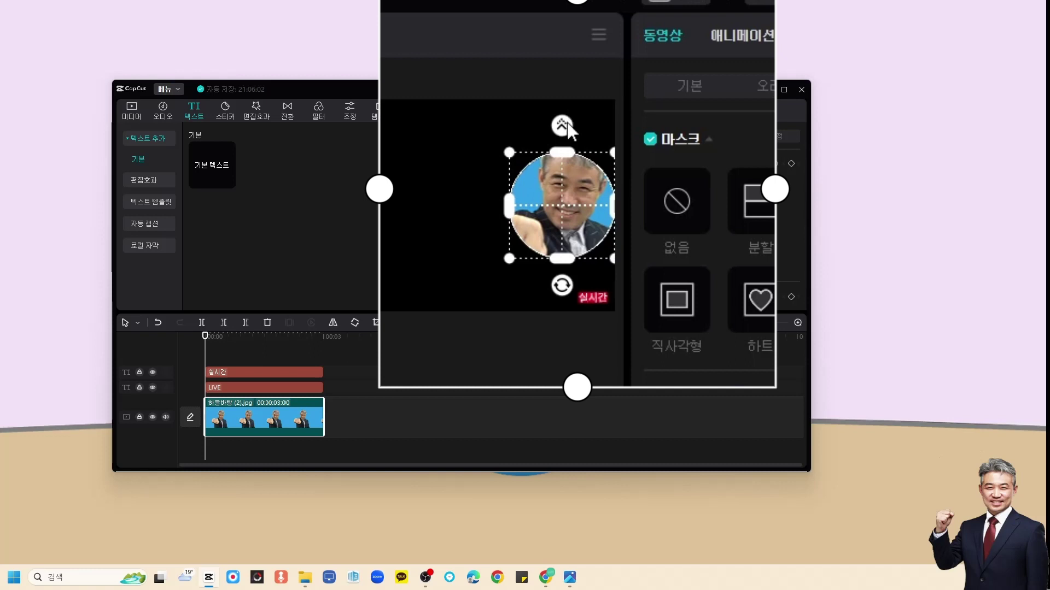
pyautogui.moveTo(566, 123); pyautogui.dragTo(566, 60)
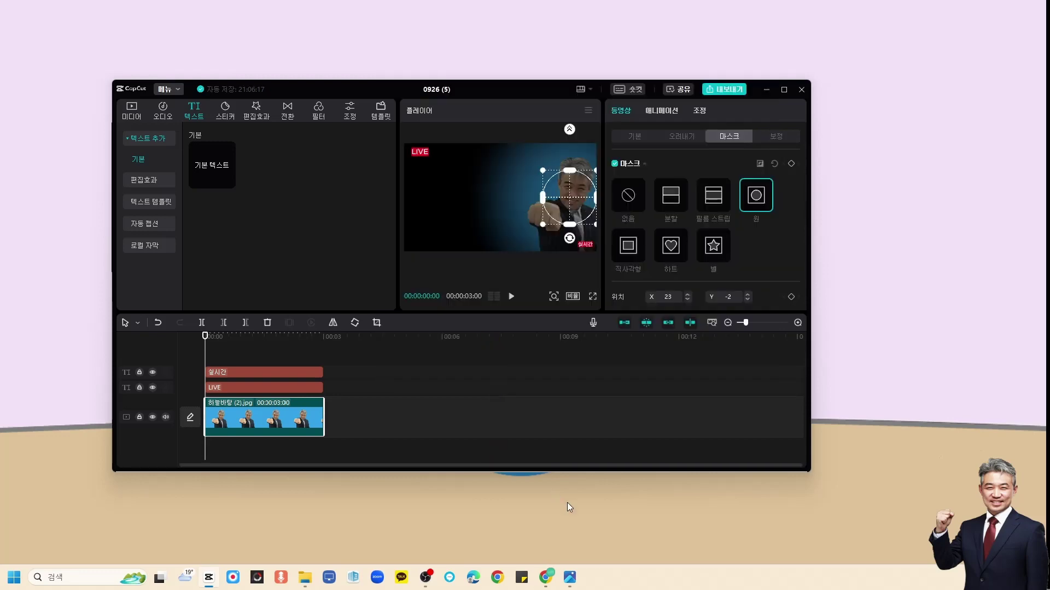
pyautogui.click(569, 577)
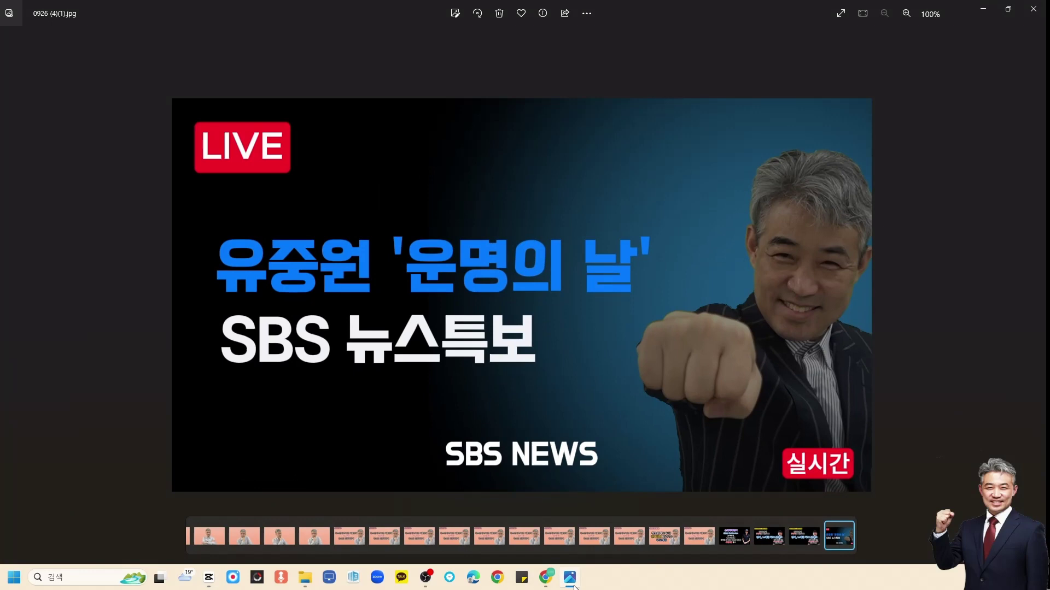
pyautogui.click(574, 585)
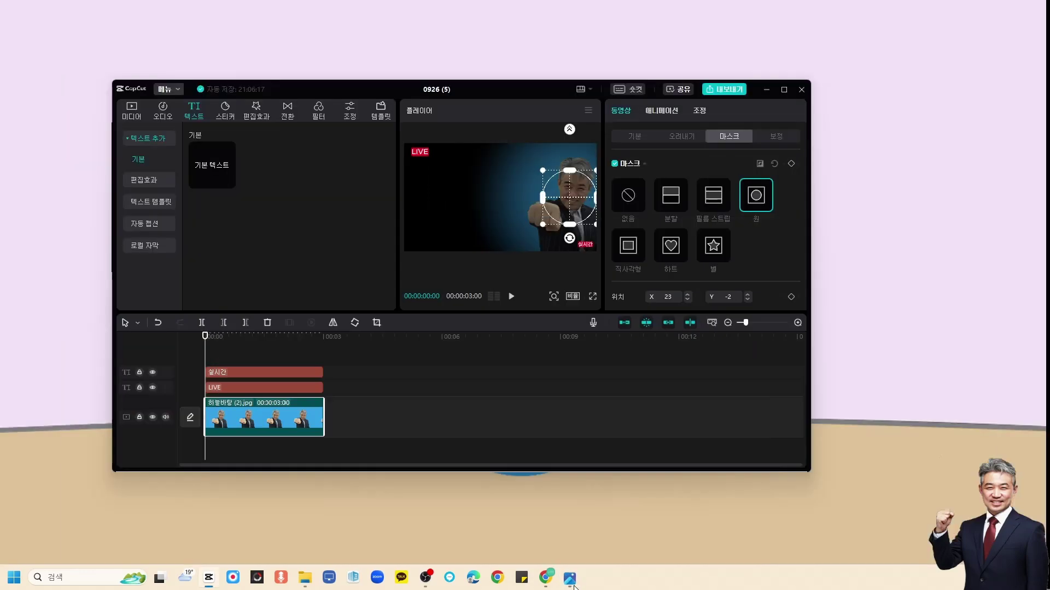
# Add a default text on its own track with the headline made of the person's name followed by "'운명의날"
pyautogui.moveTo(208, 161); pyautogui.dragTo(204, 356)
pyautogui.click(670, 157)
pyautogui.hotkey('ctrl', 'a')
pyautogui.write("유중원의 '운명의날")
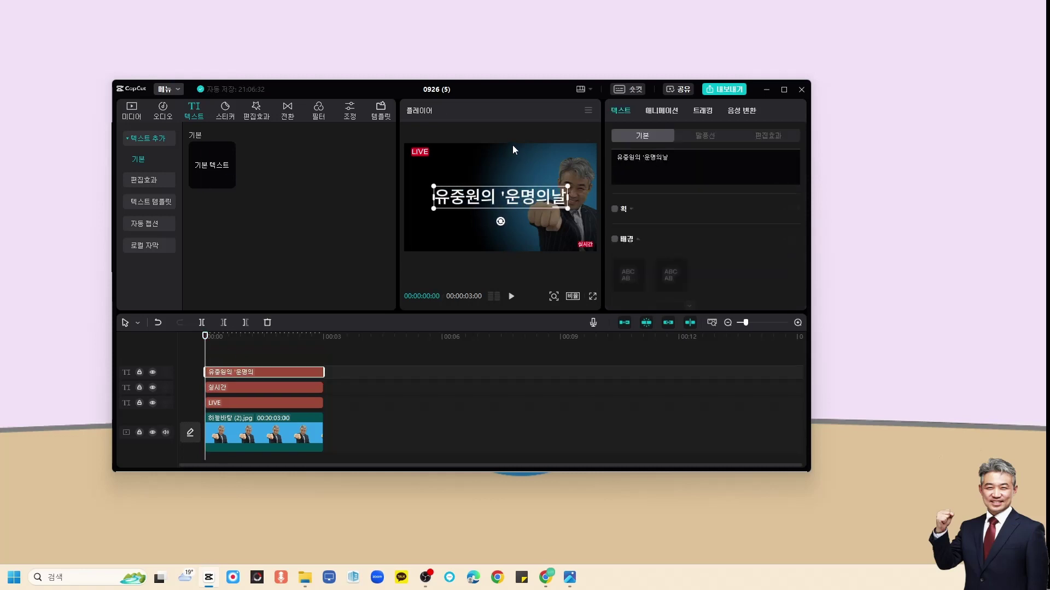
pyautogui.press('Return')
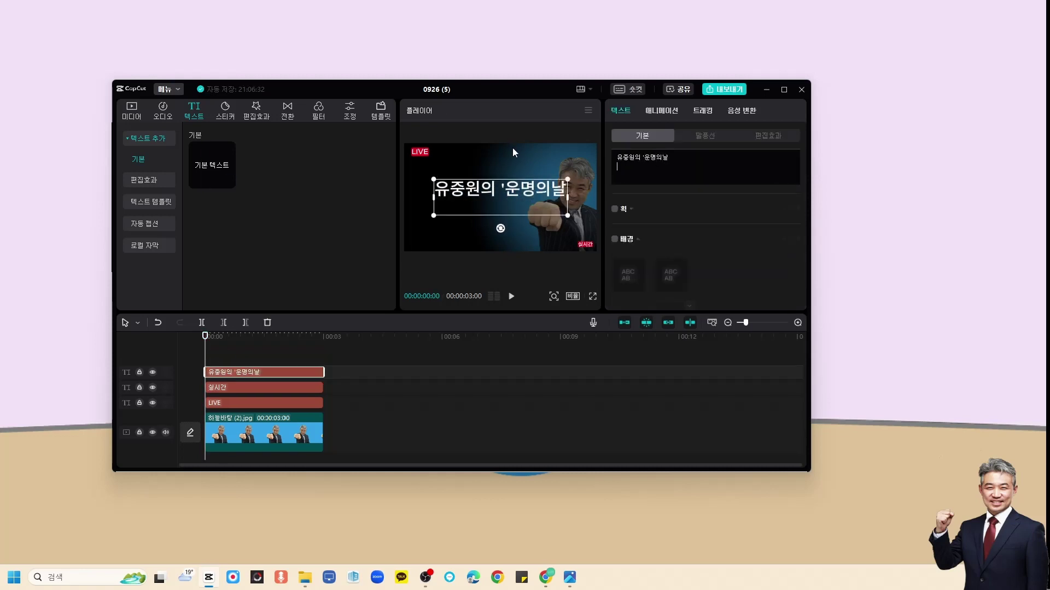
pyautogui.write('SBS 뉴스특보')
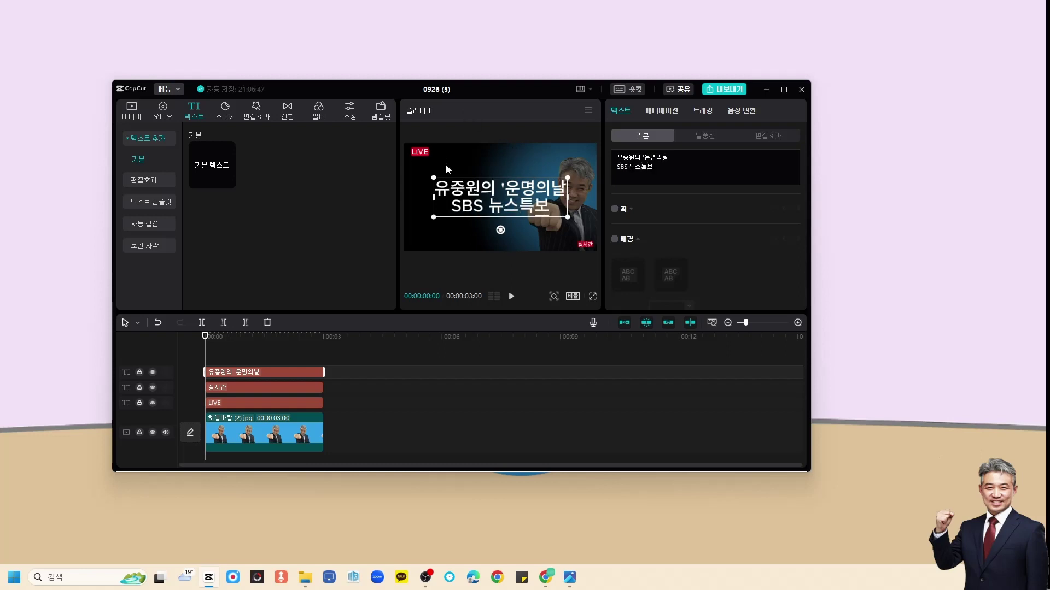
pyautogui.scroll(1, 720, 219)
pyautogui.scroll(5, 721, 215)
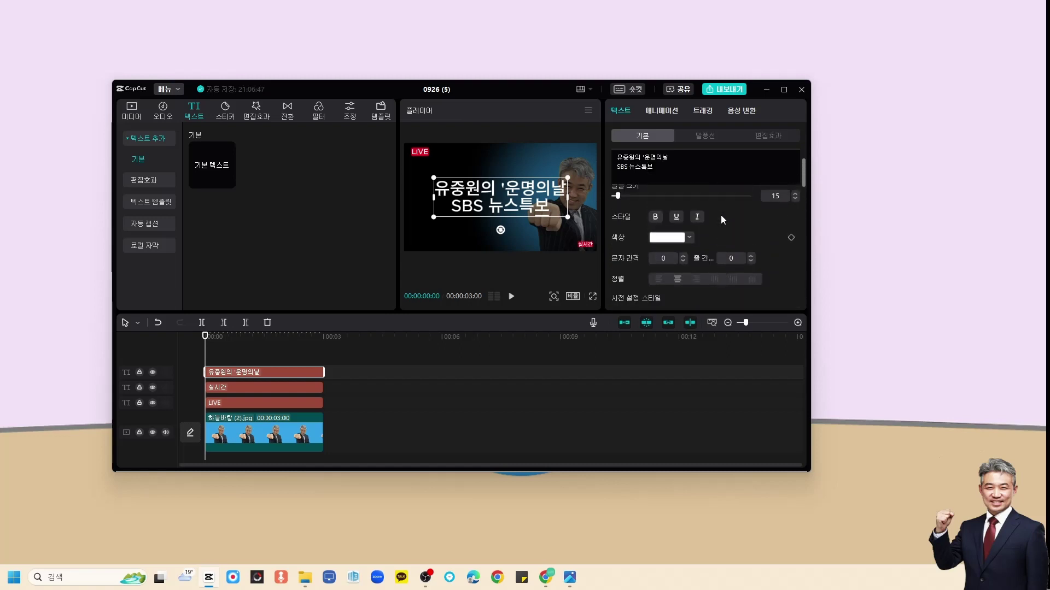
pyautogui.scroll(-2, 720, 214)
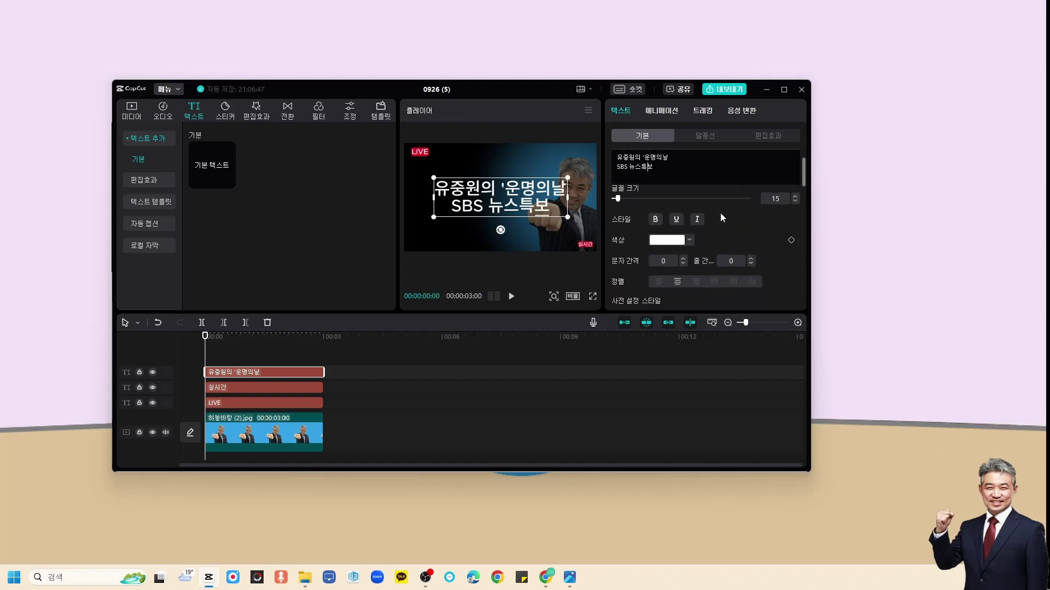
pyautogui.scroll(-1, 720, 214)
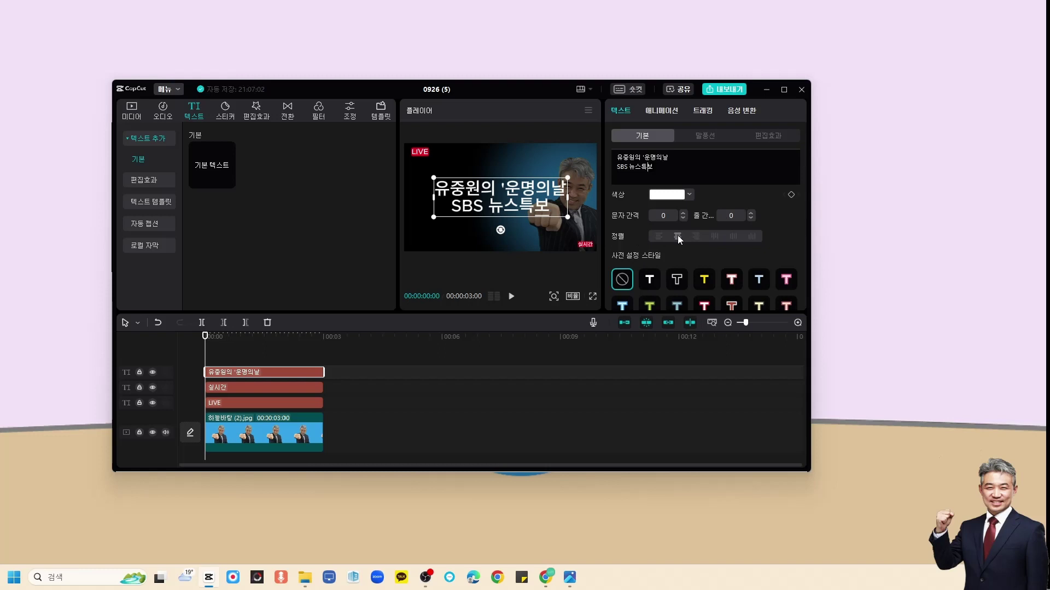
pyautogui.moveTo(667, 166); pyautogui.dragTo(598, 163)
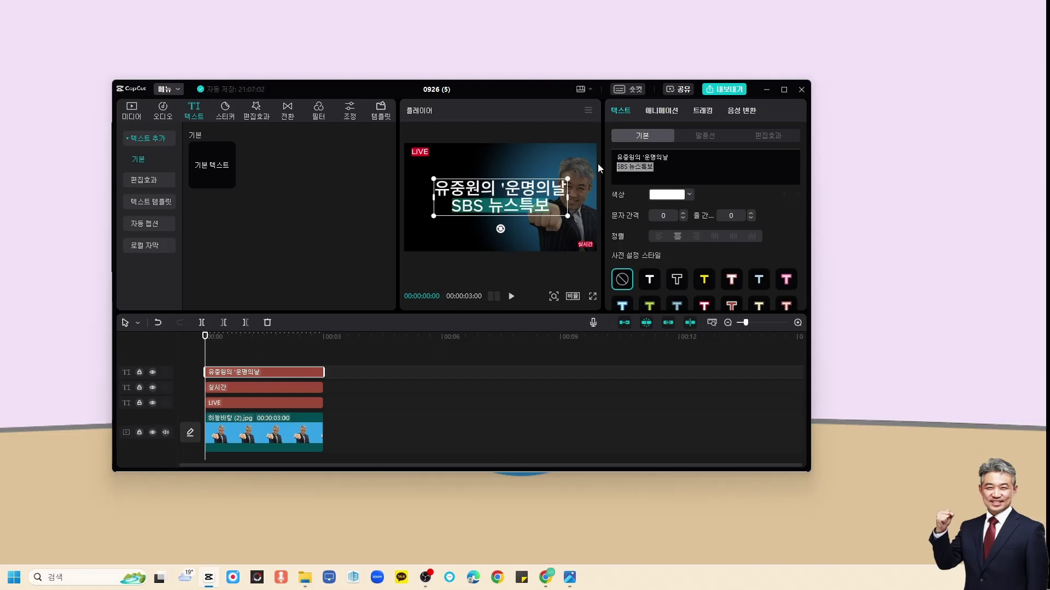
pyautogui.press('BackSpace')
pyautogui.press('BackSpace')
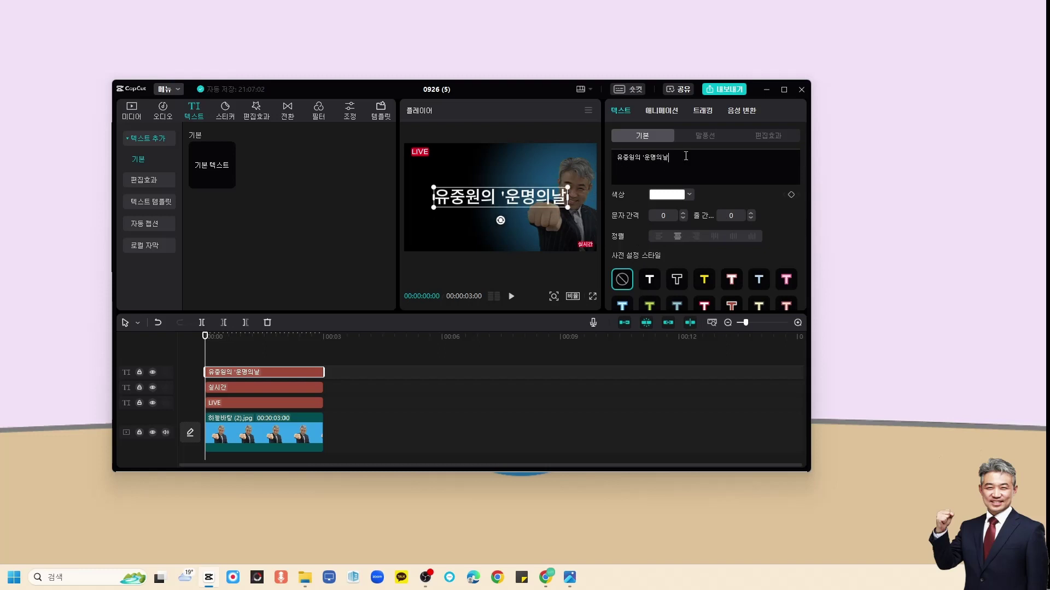
# Set the headline's font to 아네모네 and place it in the dark area beside the man, slightly above the frame's middle
pyautogui.moveTo(524, 195); pyautogui.dragTo(504, 189)
pyautogui.scroll(3, 654, 205)
pyautogui.click(683, 207)
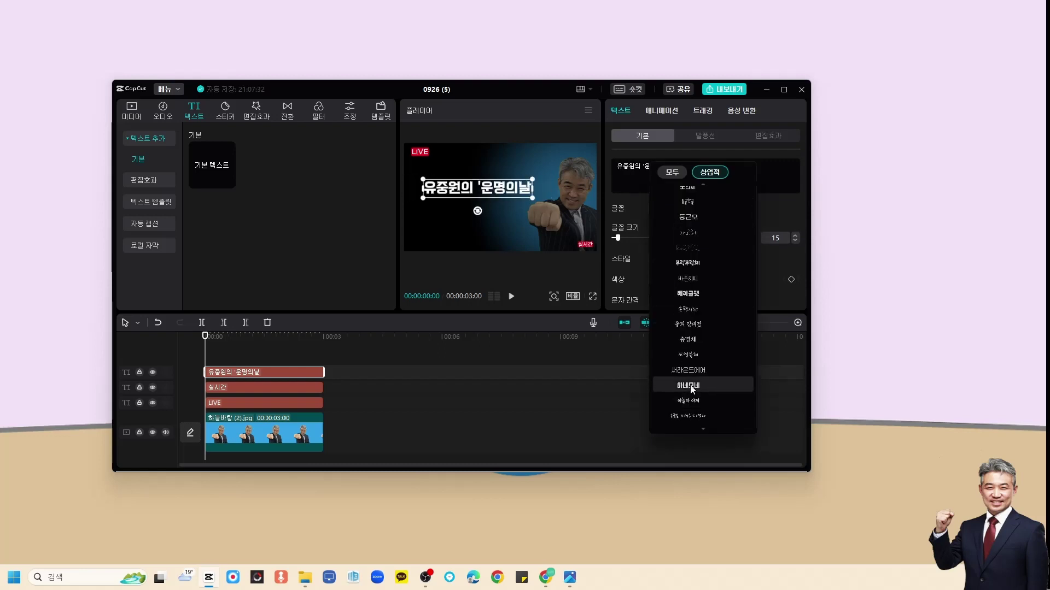
pyautogui.click(689, 386)
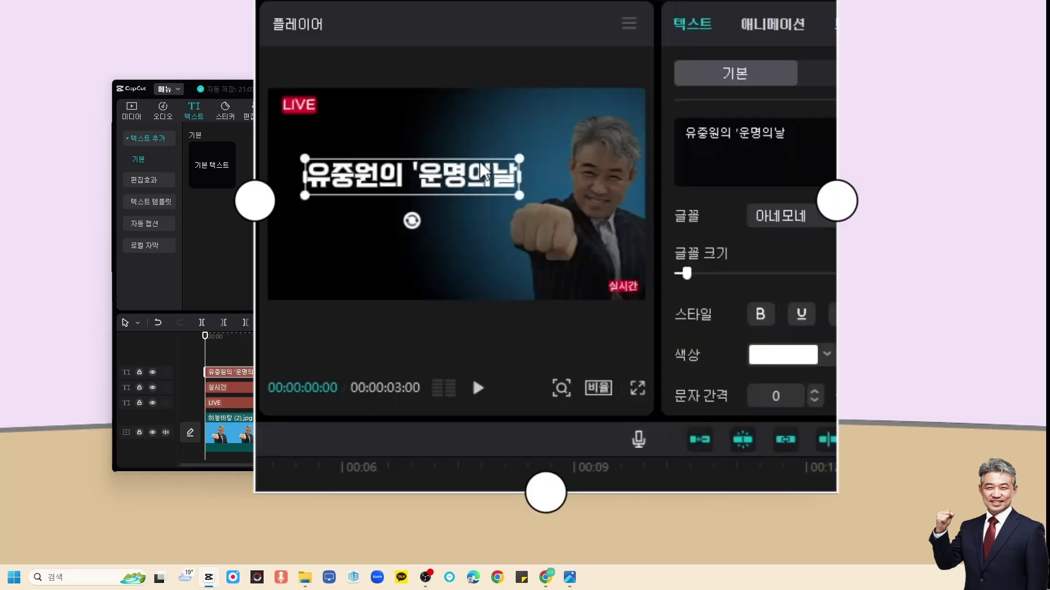
pyautogui.moveTo(462, 187); pyautogui.dragTo(459, 193)
# Duplicate the headline, change the copy's text to "SBS 뉴스특보", and place it directly below the headline, aligned at the left
pyautogui.hotkey('ctrl', 'c')
pyautogui.hotkey('ctrl', 'v')
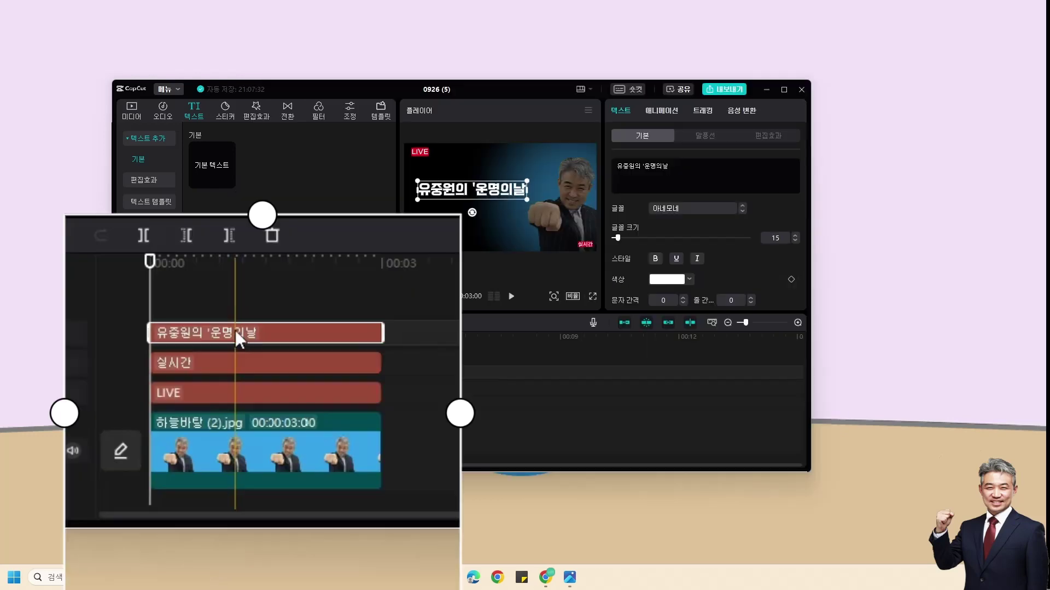
pyautogui.tripleClick(681, 163)
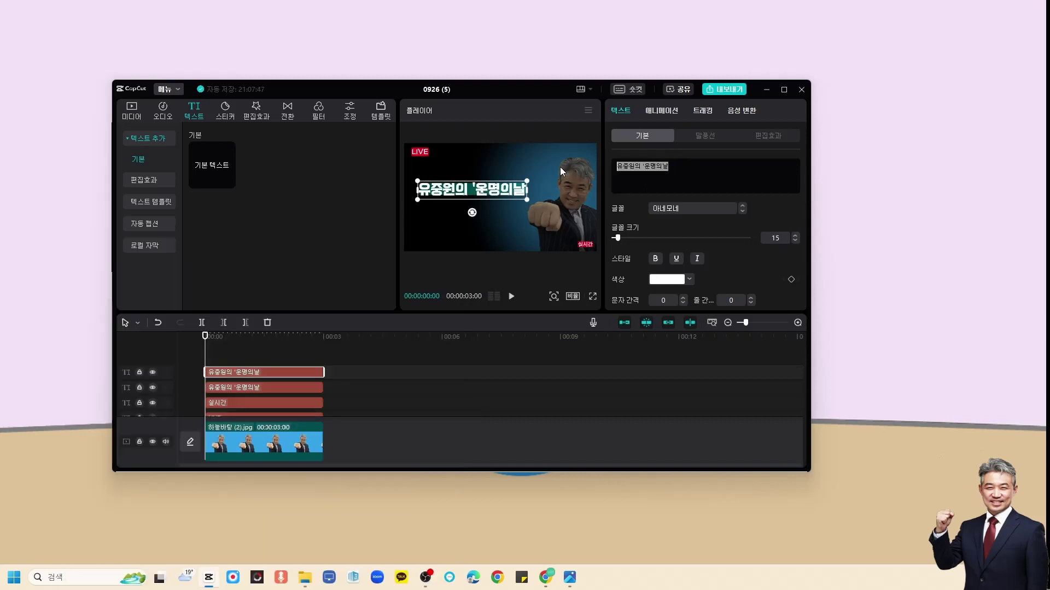
pyautogui.write('SBS')
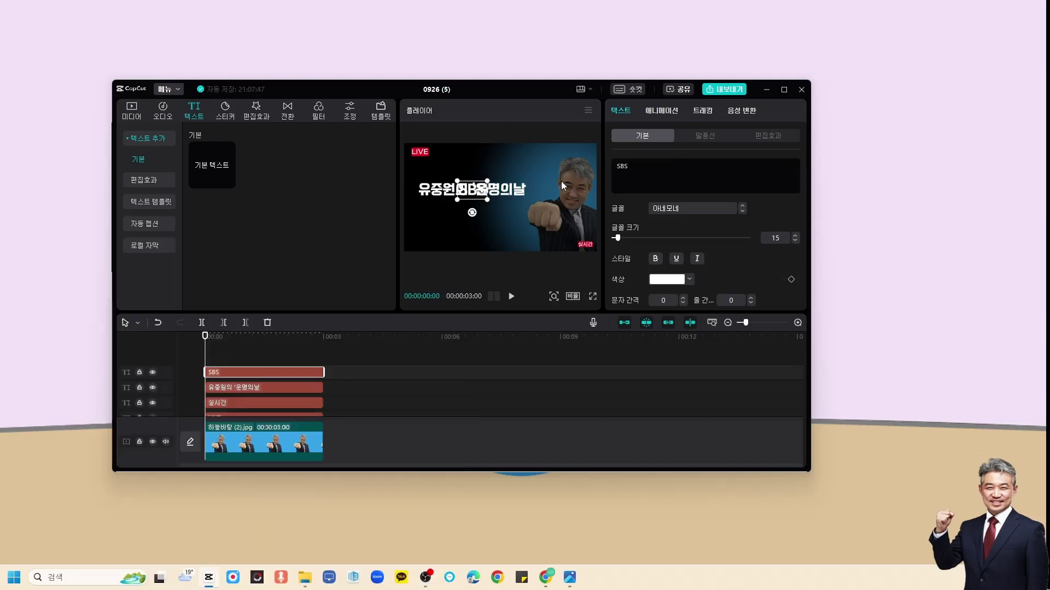
pyautogui.write(' 뉴스특보')
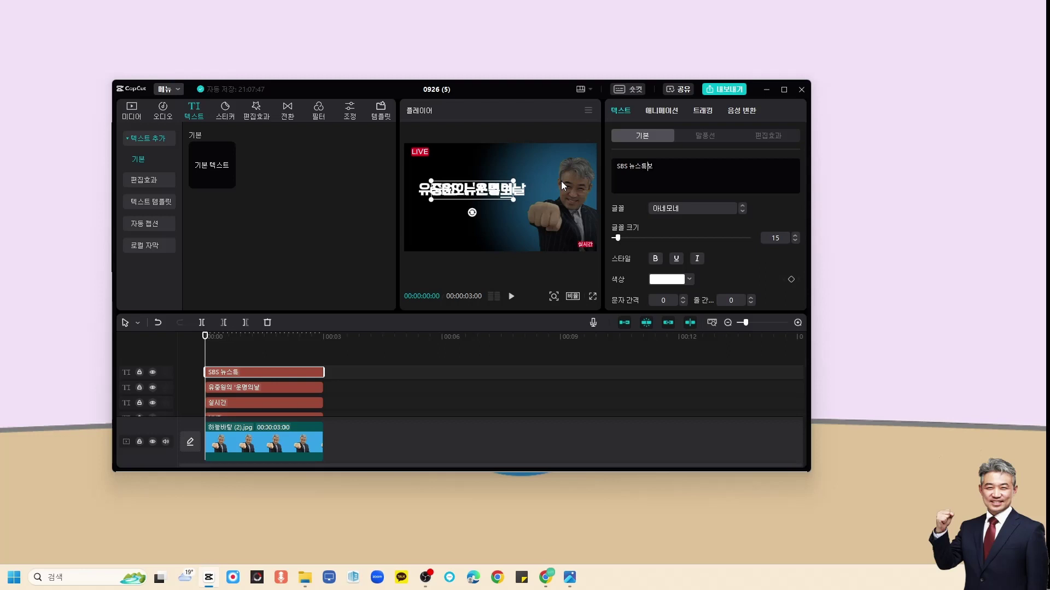
pyautogui.moveTo(485, 192)
pyautogui.mouseDown()
pyautogui.moveTo(479, 218)
pyautogui.moveTo(473, 210)
pyautogui.mouseUp()
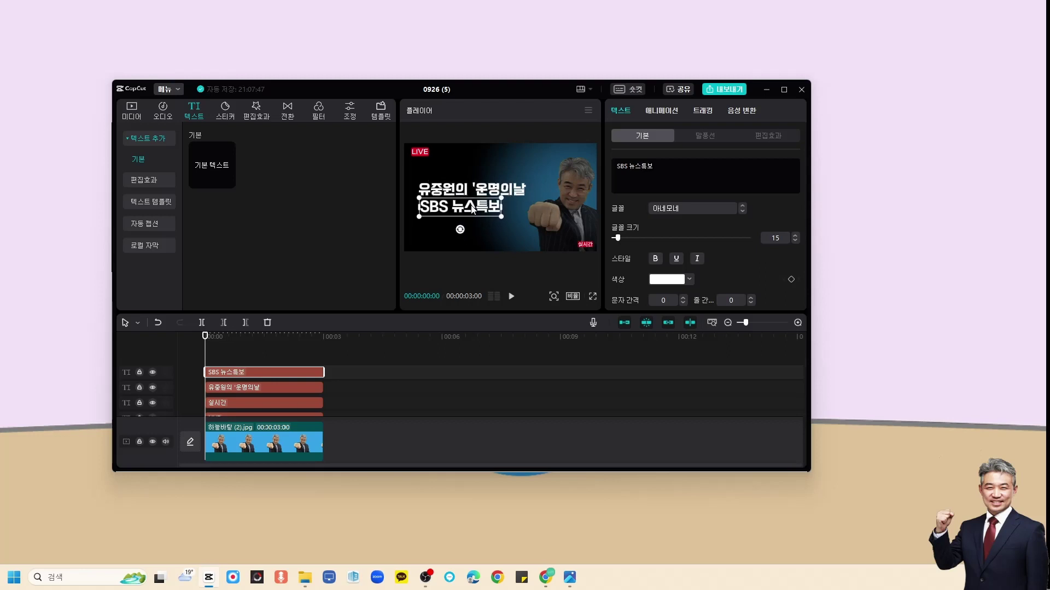
# Check the headline color in the reference thumbnail and recolor the '운명의날 headline light turquoise
pyautogui.click(570, 576)
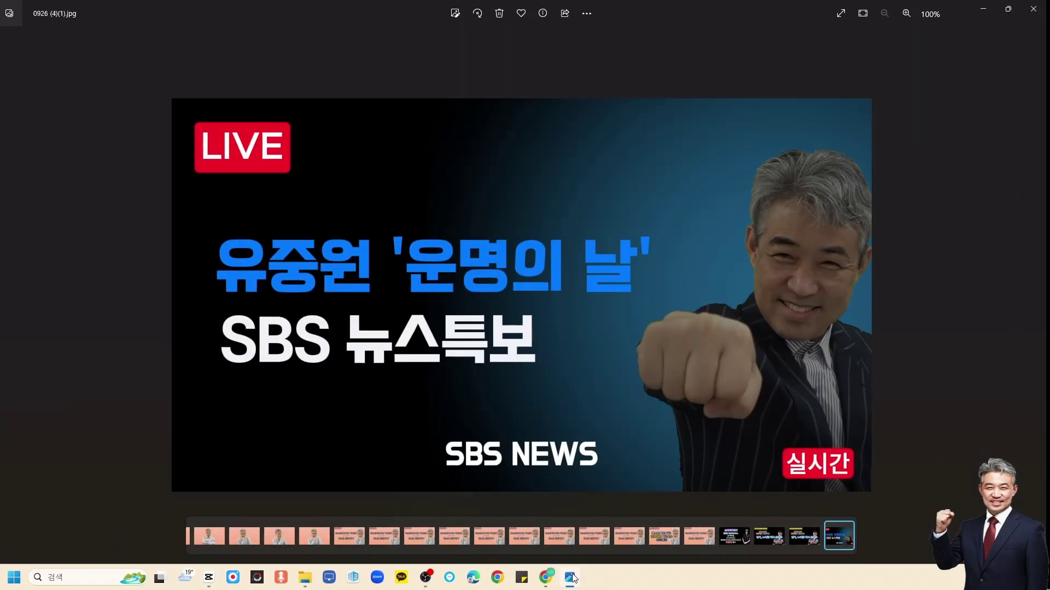
pyautogui.click(572, 576)
pyautogui.click(491, 190)
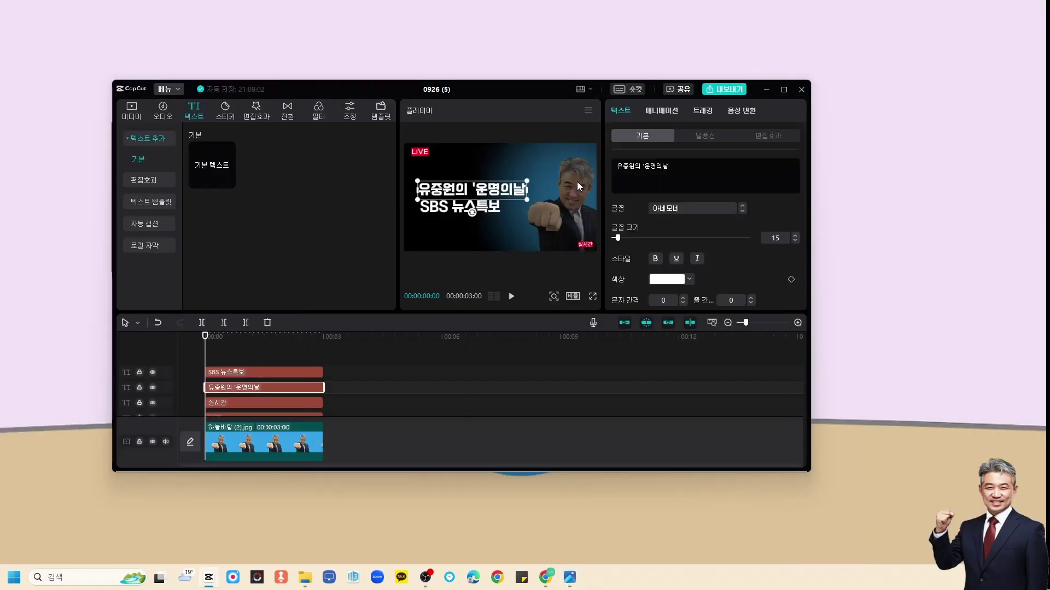
pyautogui.click(667, 279)
pyautogui.click(741, 436)
pyautogui.click(374, 218)
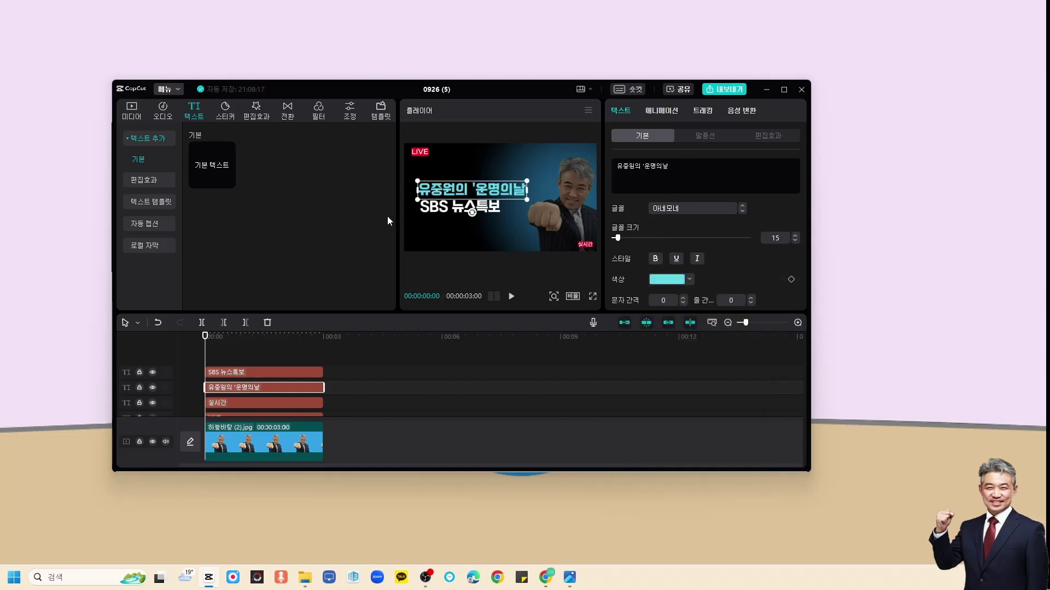
pyautogui.click(426, 261)
# Add a smaller "SBS NEWS" copy of the "SBS 뉴스특보" line, centered near the frame's lower edge as in the reference
pyautogui.click(570, 577)
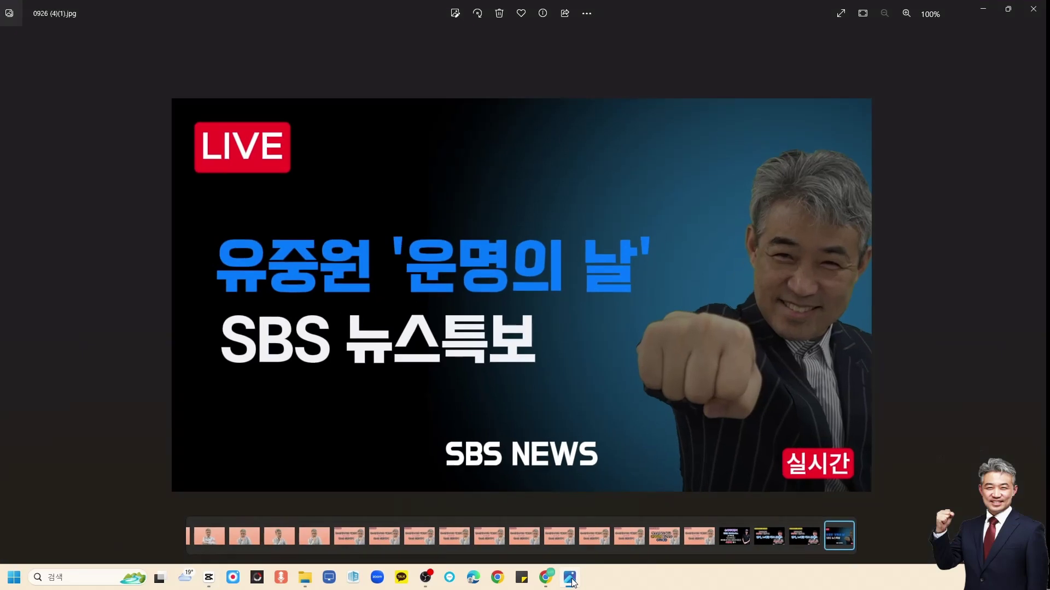
pyautogui.click(570, 579)
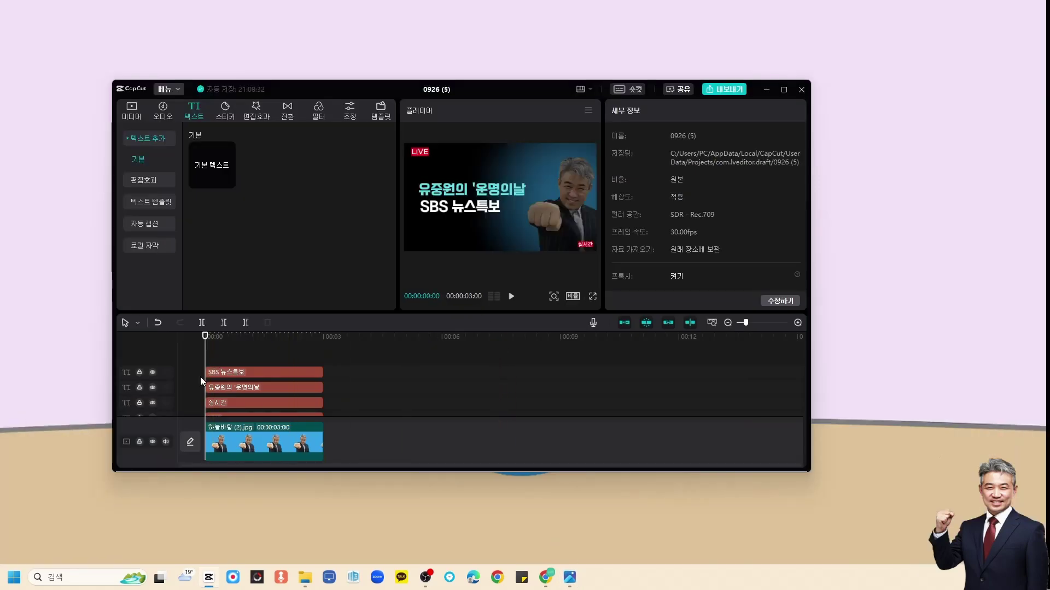
pyautogui.click(220, 374)
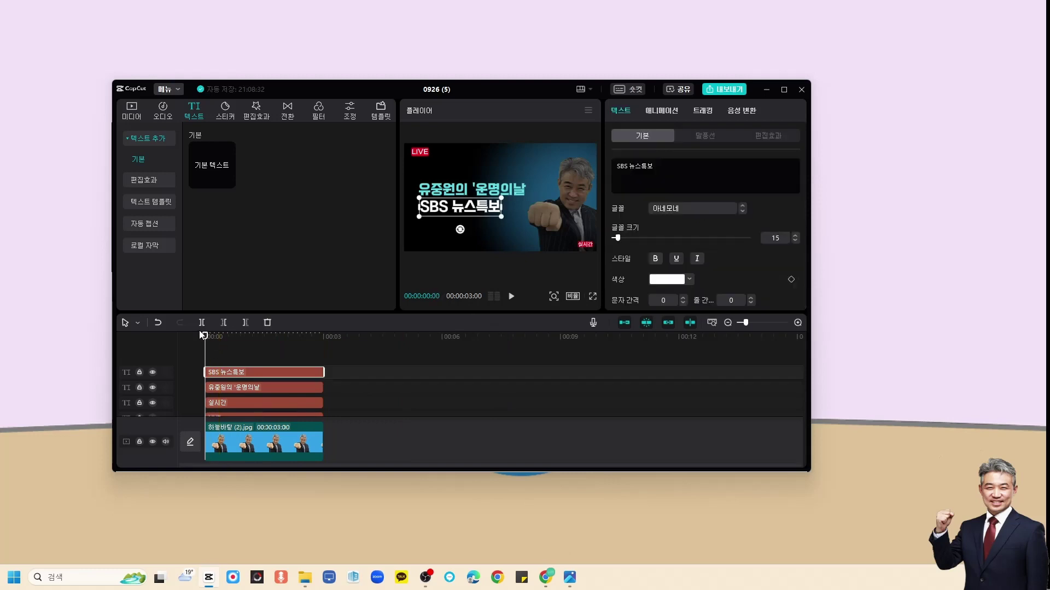
pyautogui.hotkey('ctrl', 'c')
pyautogui.hotkey('ctrl', 'v')
pyautogui.moveTo(488, 212); pyautogui.dragTo(527, 243)
pyautogui.doubleClick(640, 166)
pyautogui.write('NEW')
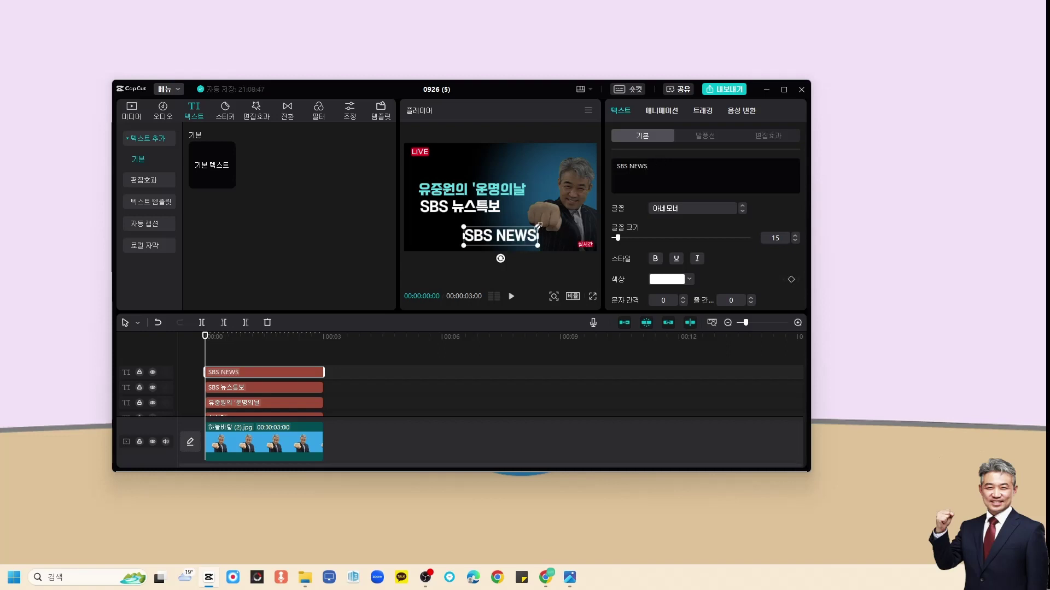
pyautogui.moveTo(538, 224); pyautogui.dragTo(525, 247)
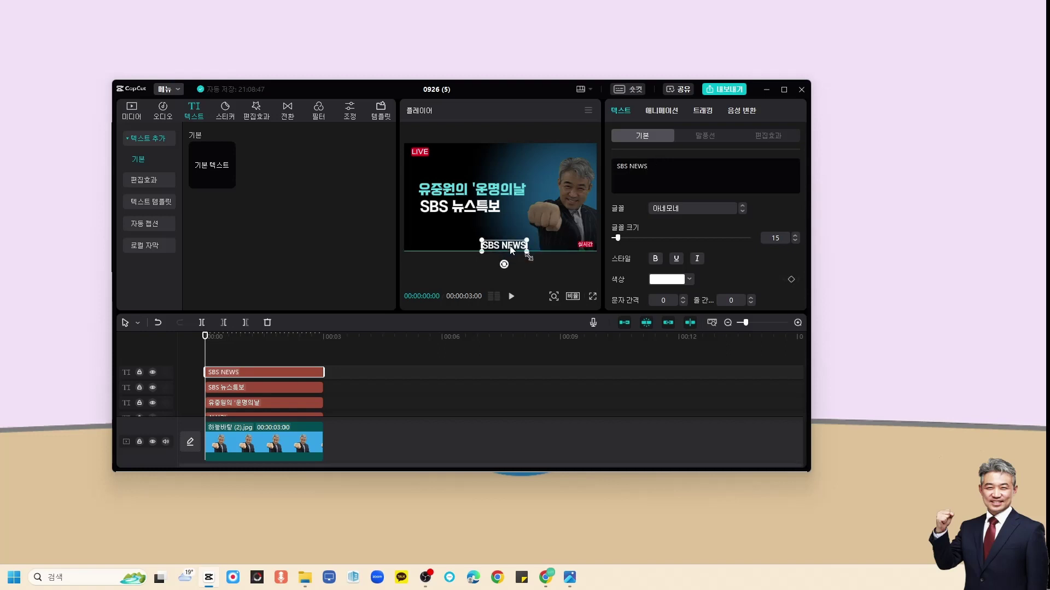
pyautogui.click(542, 267)
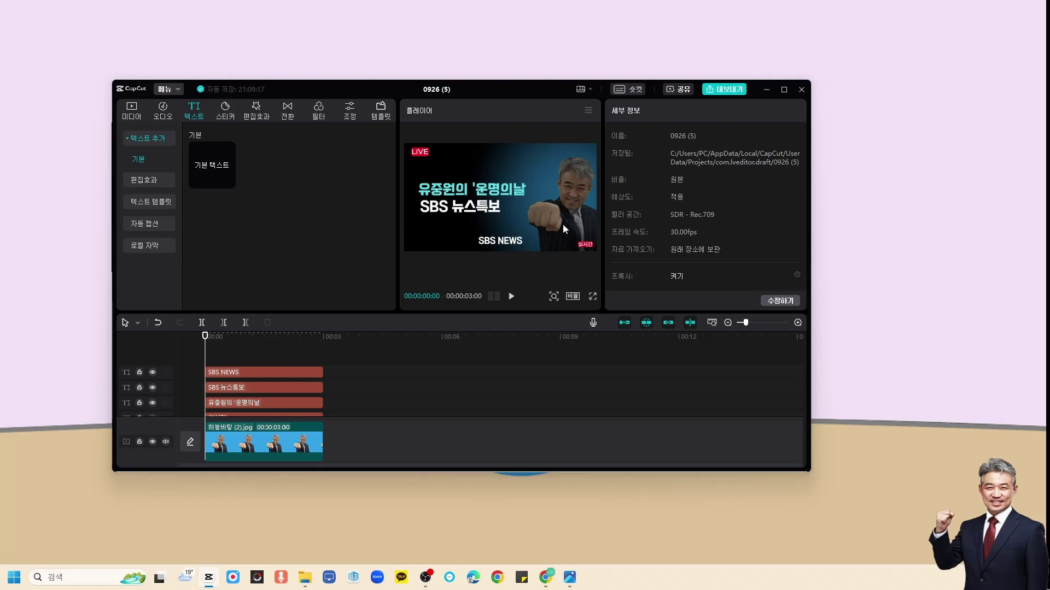
# Select the photo clip on the timeline and open its circle mask settings
pyautogui.click(249, 448)
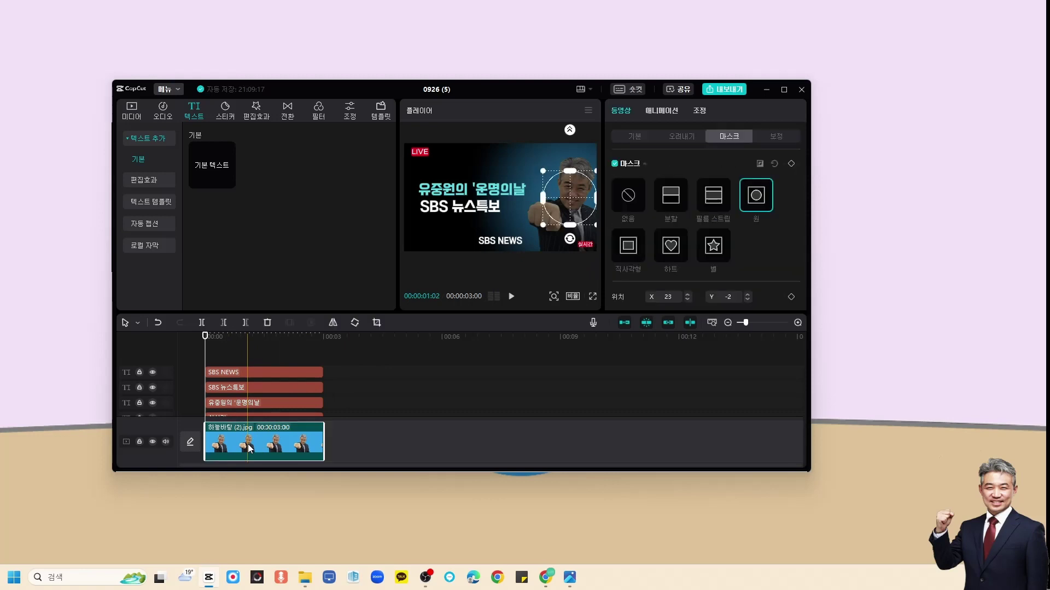